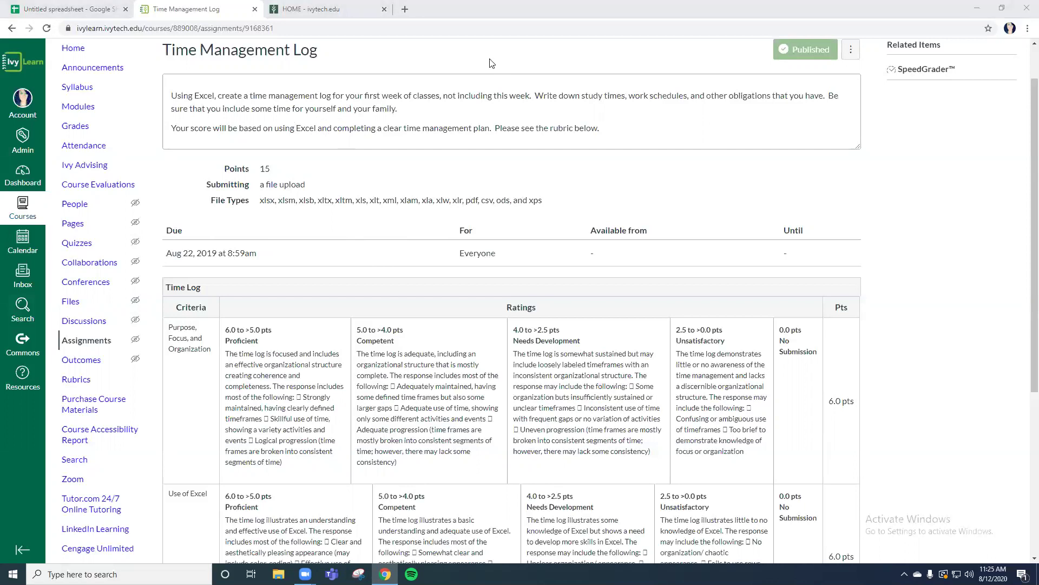
# In myIvy, go to STUDENT > Student Resources and open the Software page for the free Office 365 download
pyautogui.hotkey('ctrl', 'Tab')
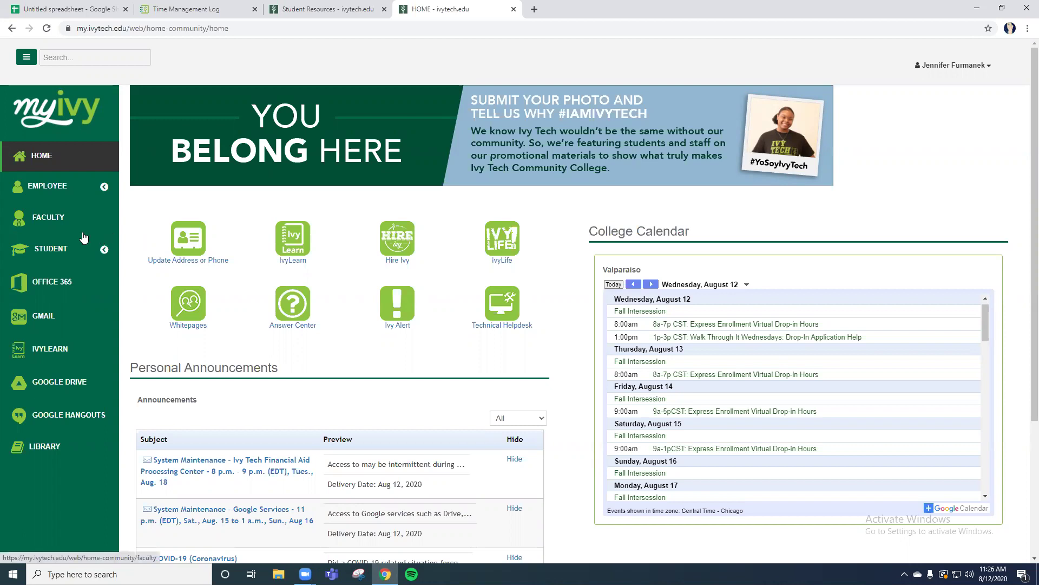
pyautogui.click(42, 252)
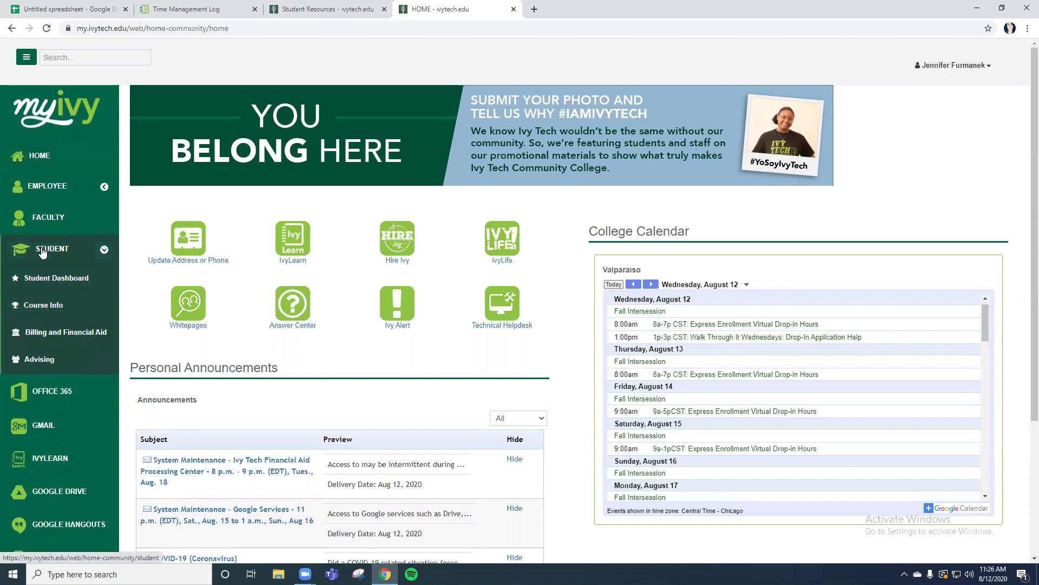
pyautogui.click(56, 387)
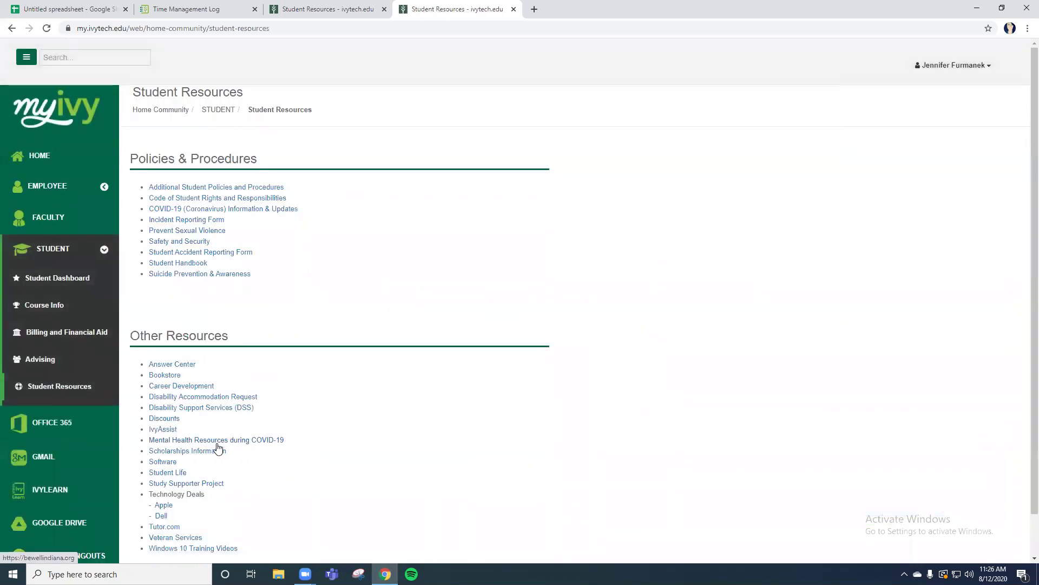
pyautogui.click(158, 465)
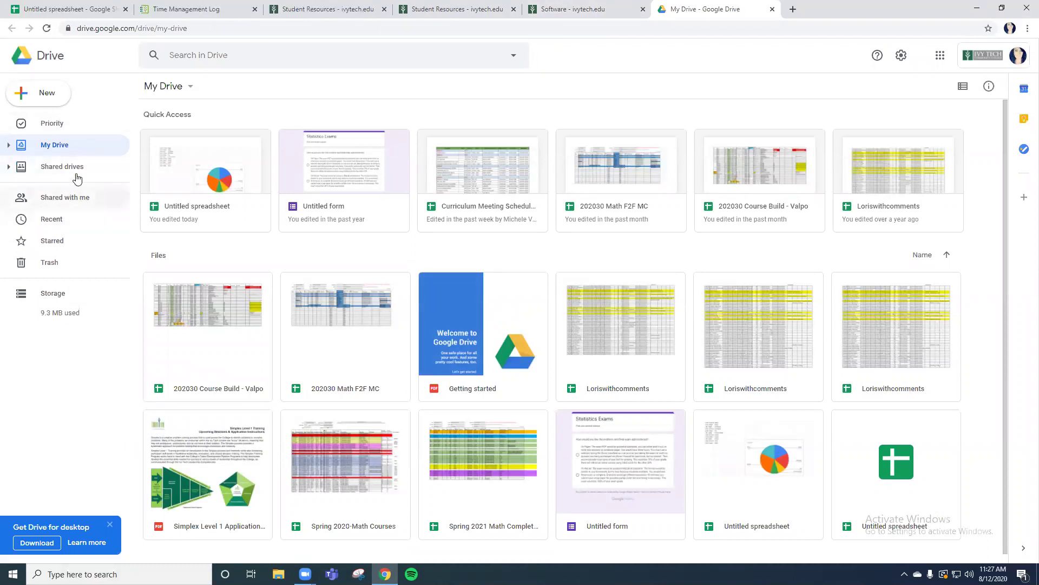
# Open the New menu in My Drive
pyautogui.click(47, 93)
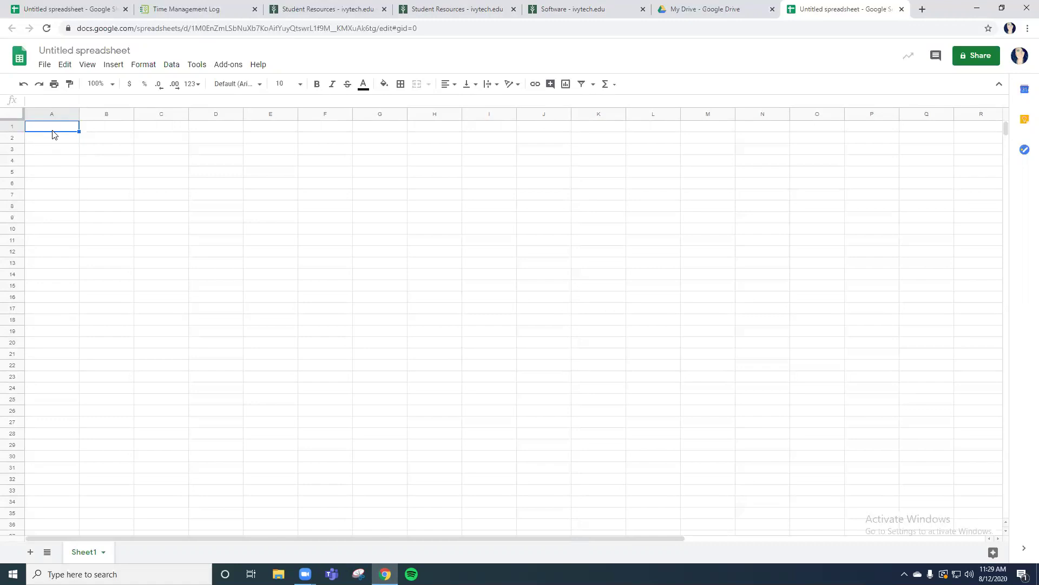
# Enter the header 'Time of Day' in A1, then slots 12:00-12:30am and 12:30-1:00 am below
pyautogui.write('12')
pyautogui.press('Delete')
pyautogui.write('Time of Day')
pyautogui.press('Return')
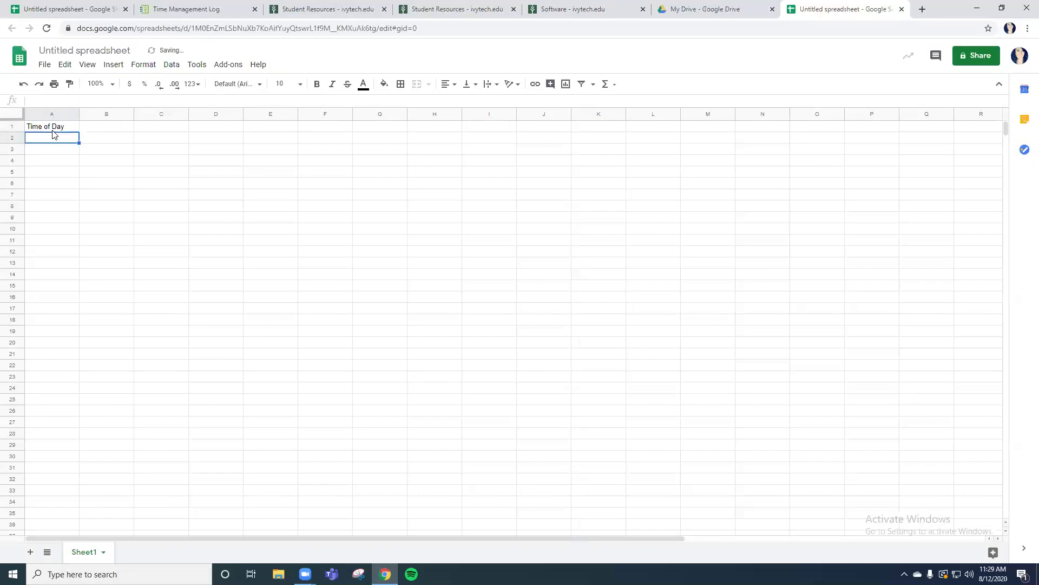
pyautogui.write('12:00')
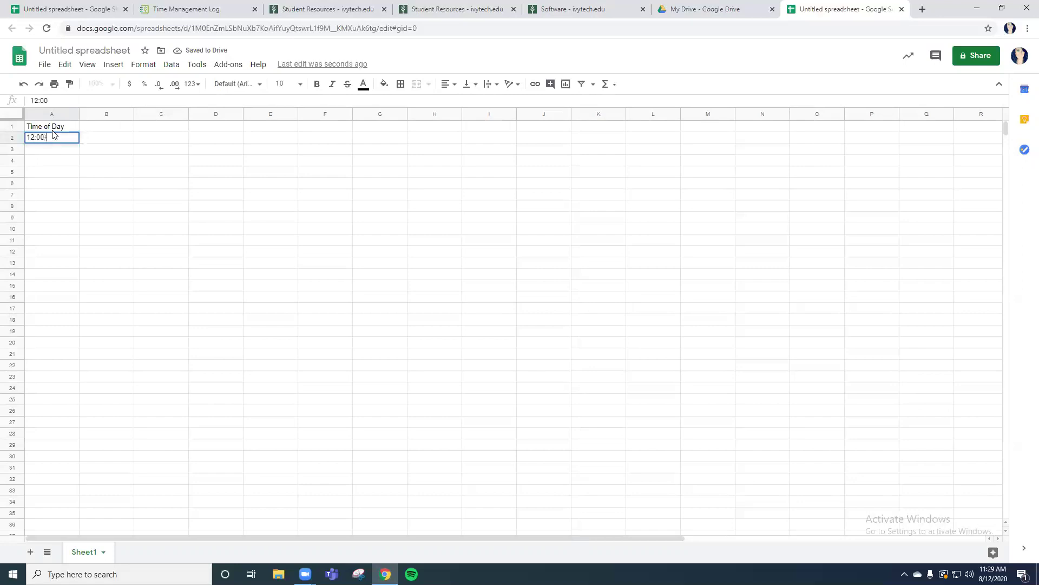
pyautogui.write('-12:30am')
pyautogui.press('Return')
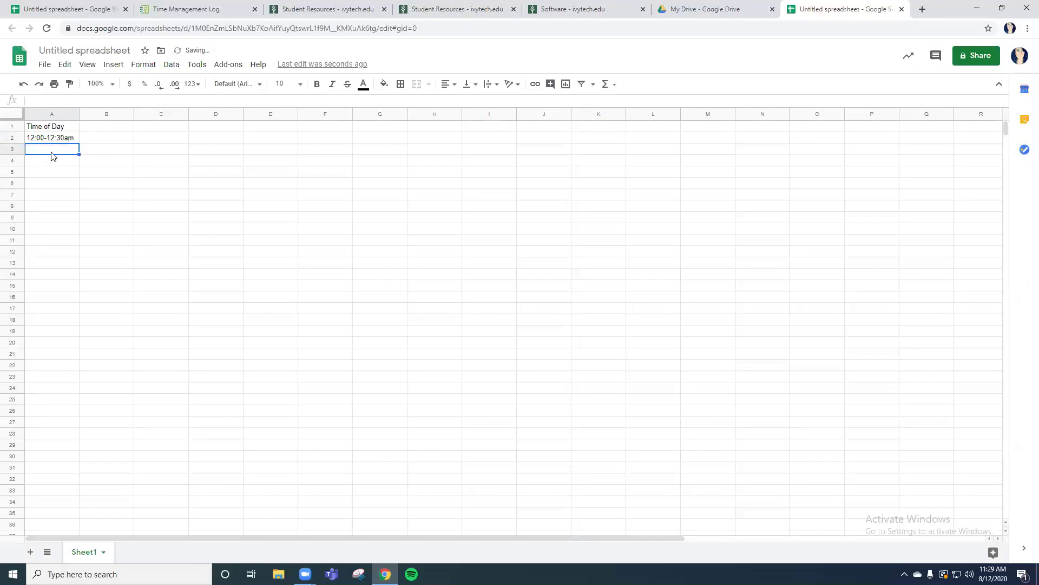
pyautogui.write('12:30-1:00 am')
pyautogui.press('Return')
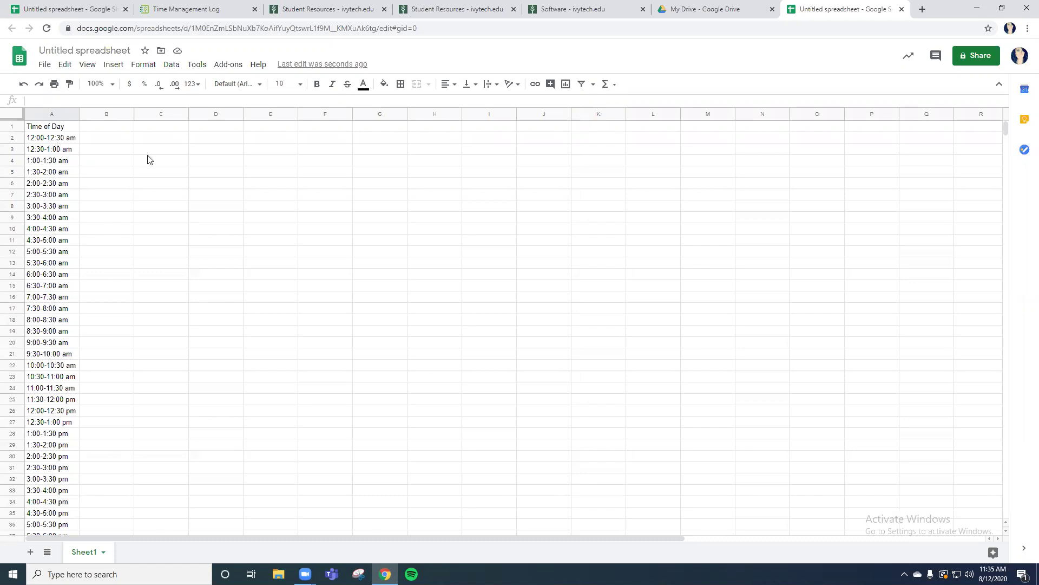
# Put the header 'Activity' in B1 and enter Sleep in cells B2 through B13
pyautogui.click(112, 128)
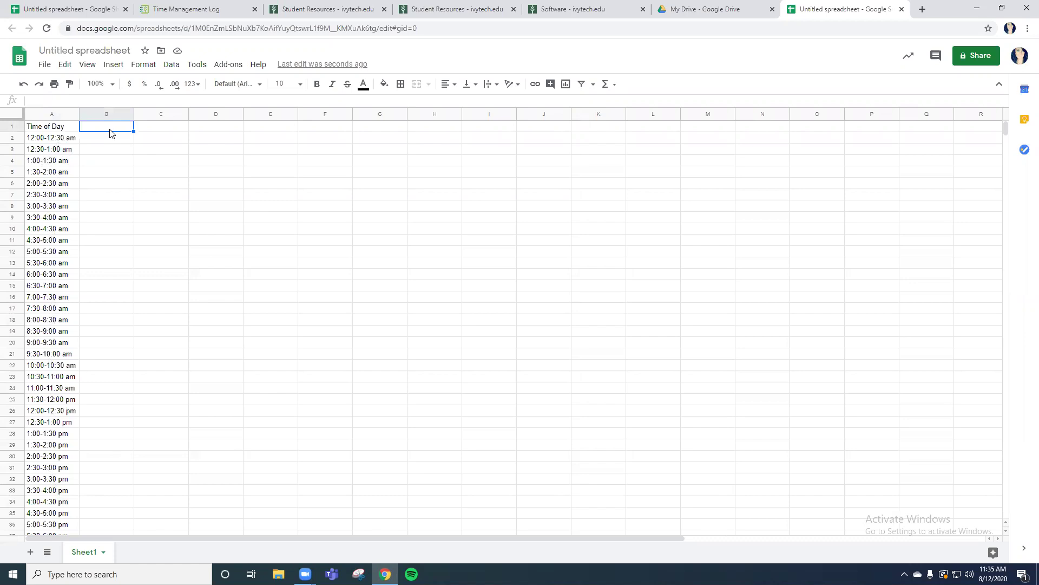
pyautogui.write('Activity')
pyautogui.press('Return')
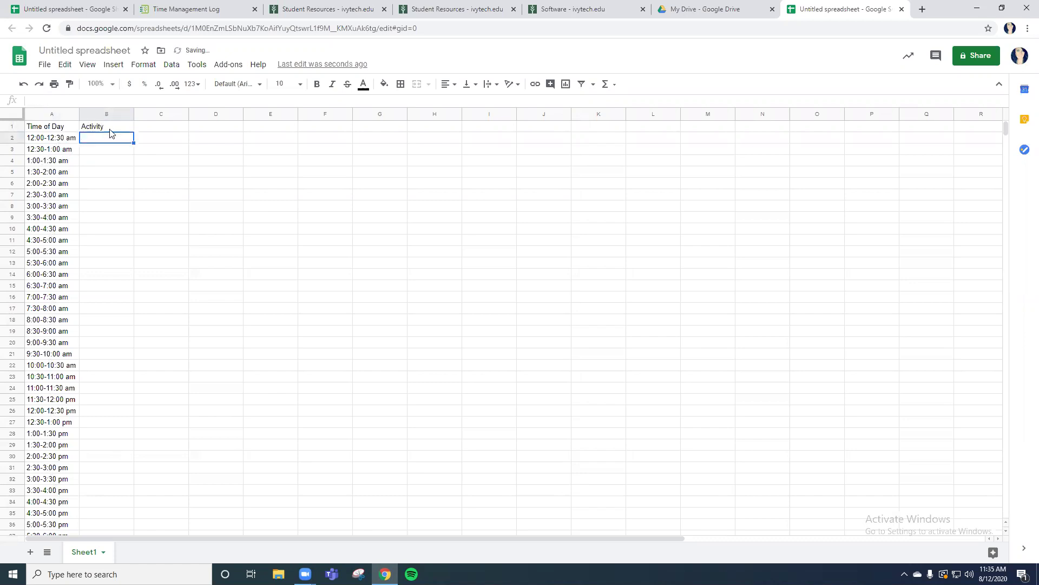
pyautogui.write('Sleep')
pyautogui.press('Return')
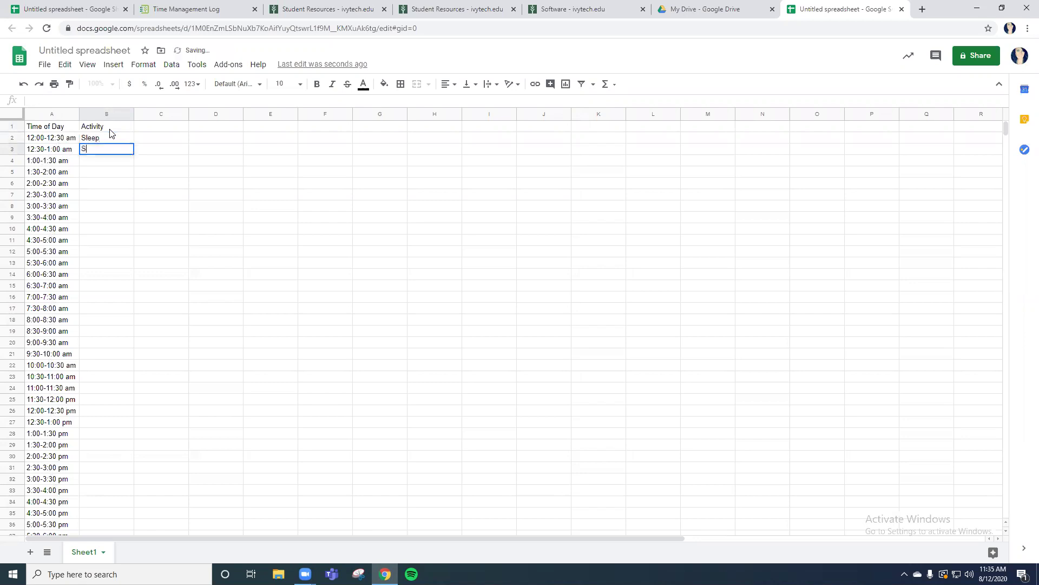
pyautogui.write('Sle')
pyautogui.press('Return')
pyautogui.write('Sl')
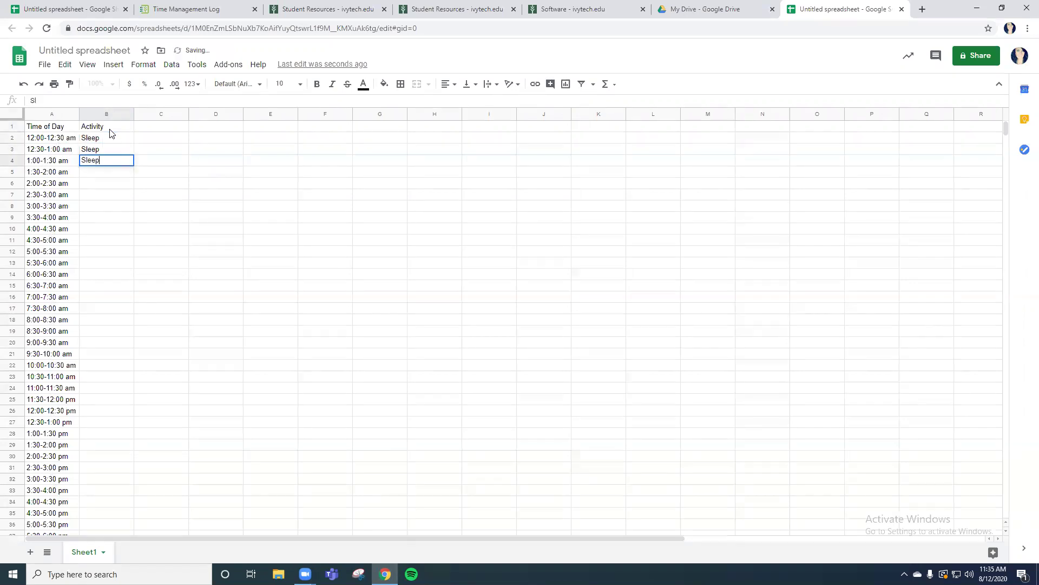
pyautogui.press('Return')
pyautogui.write('Sleep')
pyautogui.press('Return')
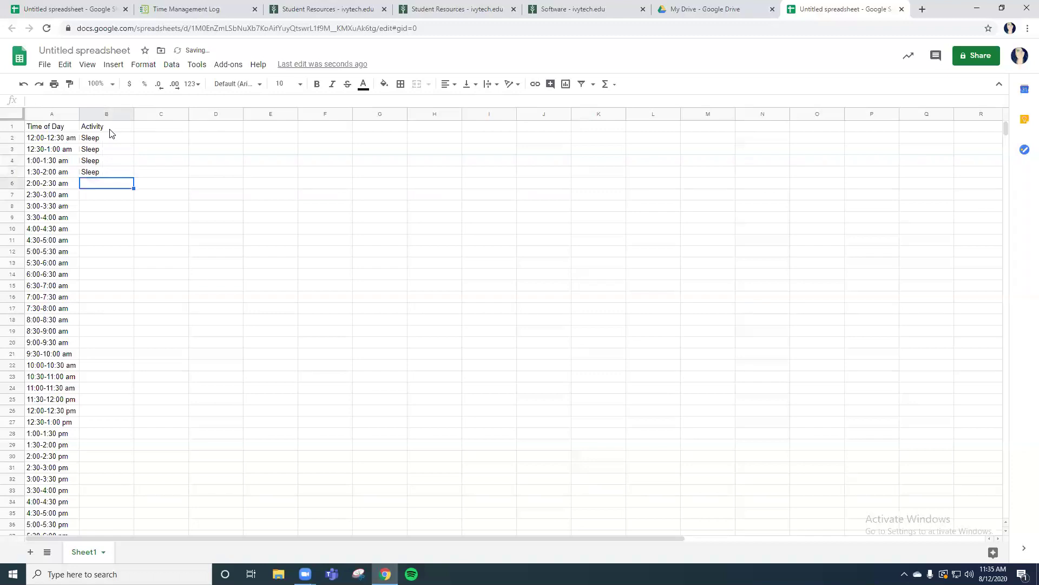
pyautogui.write('Sle')
pyautogui.press('Return')
pyautogui.write('Sleep')
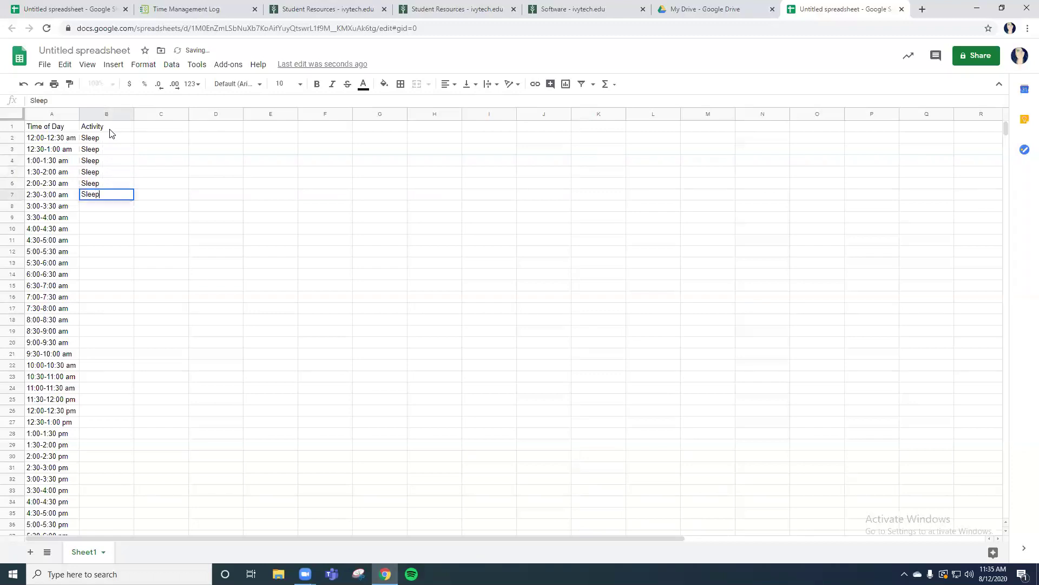
pyautogui.press('Return')
pyautogui.write('Sleep')
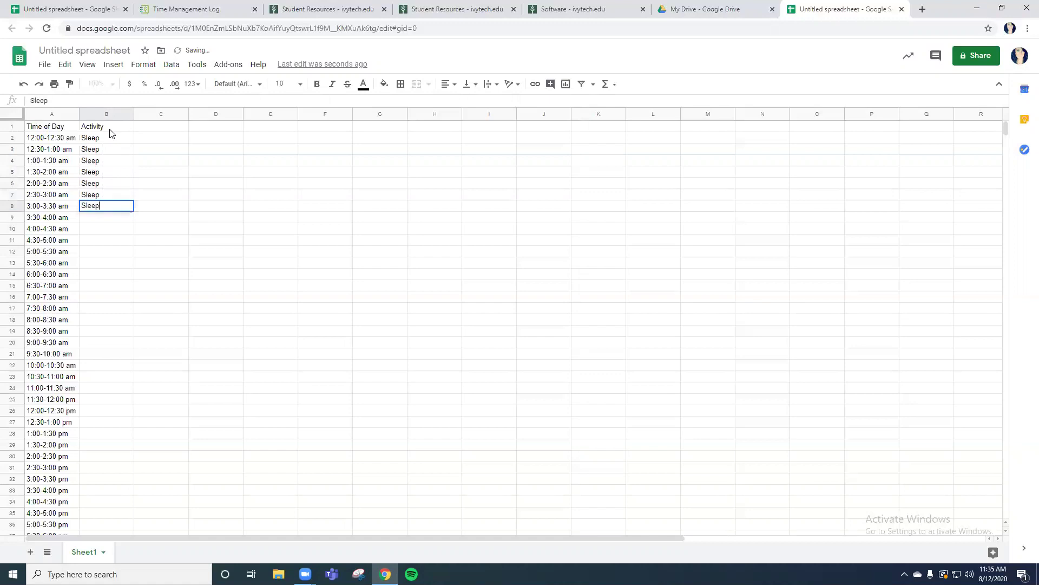
pyautogui.press('Return')
pyautogui.write('Sle')
pyautogui.press('Return')
pyautogui.write('Sle')
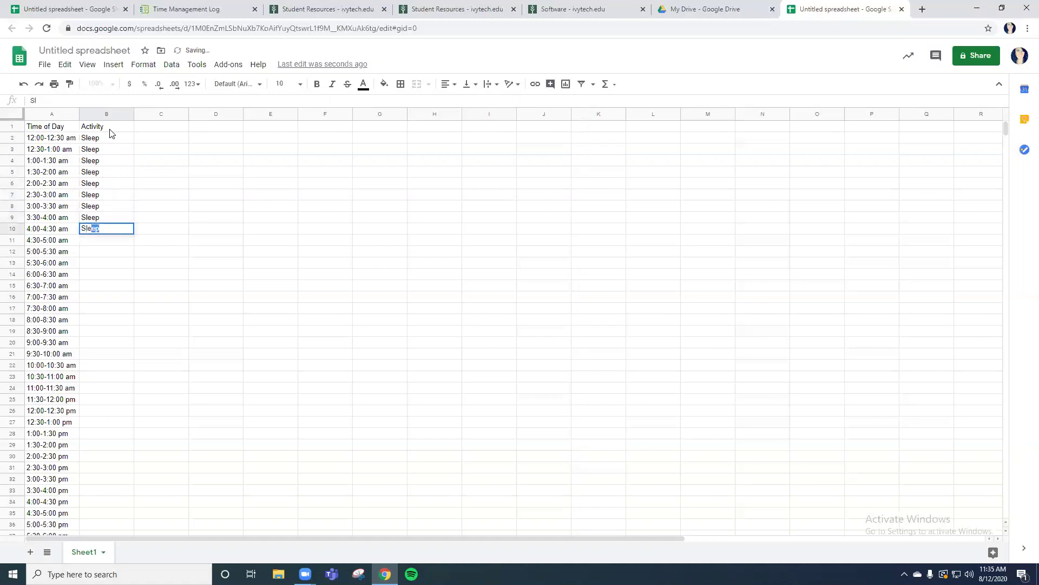
pyautogui.press('Return')
pyautogui.write('Sle')
pyautogui.press('Return')
pyautogui.write('s')
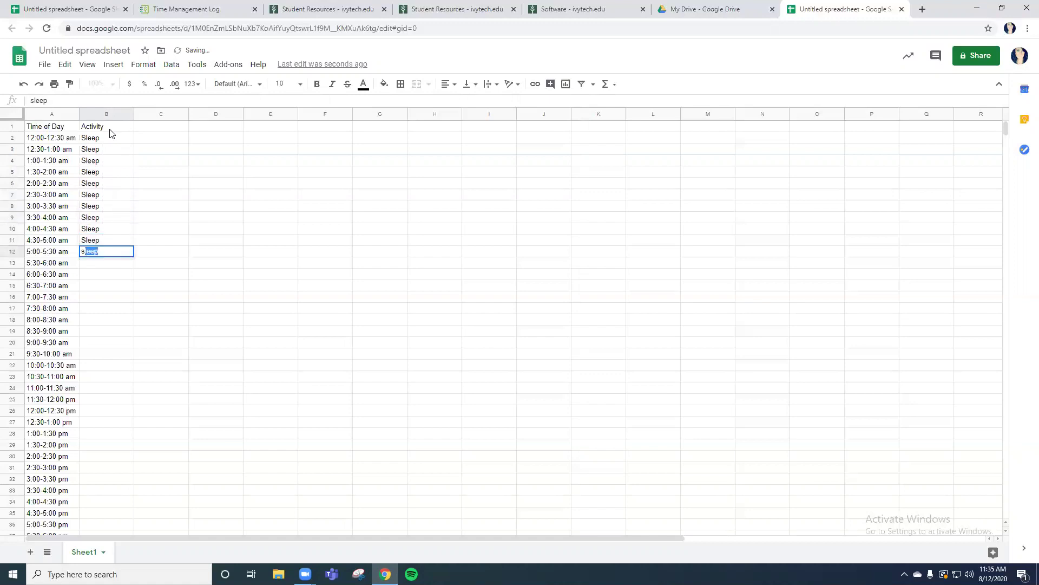
pyautogui.press('Return')
pyautogui.write('Sle')
pyautogui.press('Return')
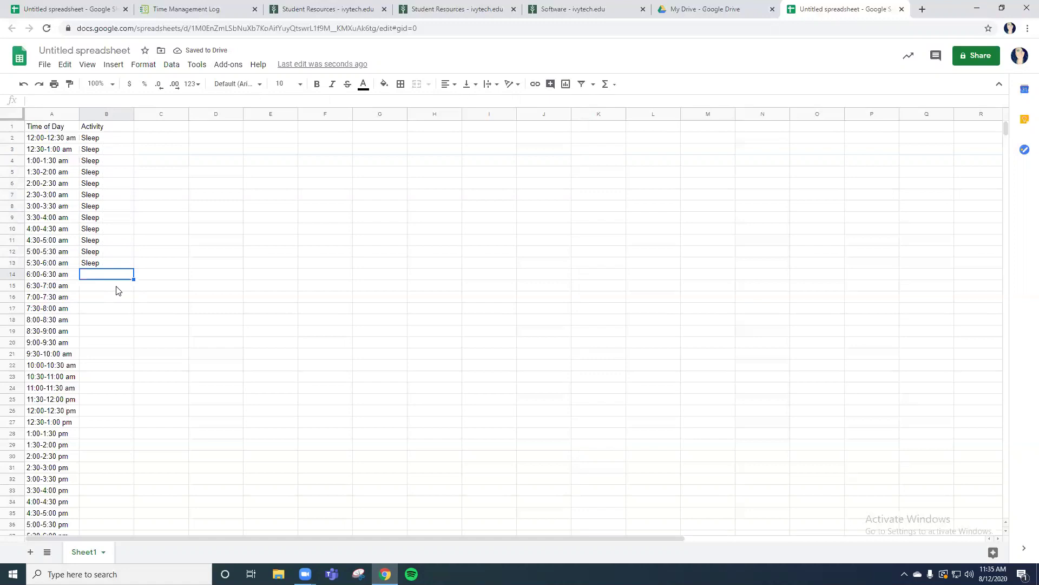
# Fill B14–B23 with Get Ready, Get Ready, Eat, Drive to School, then School
pyautogui.write('Get Ready')
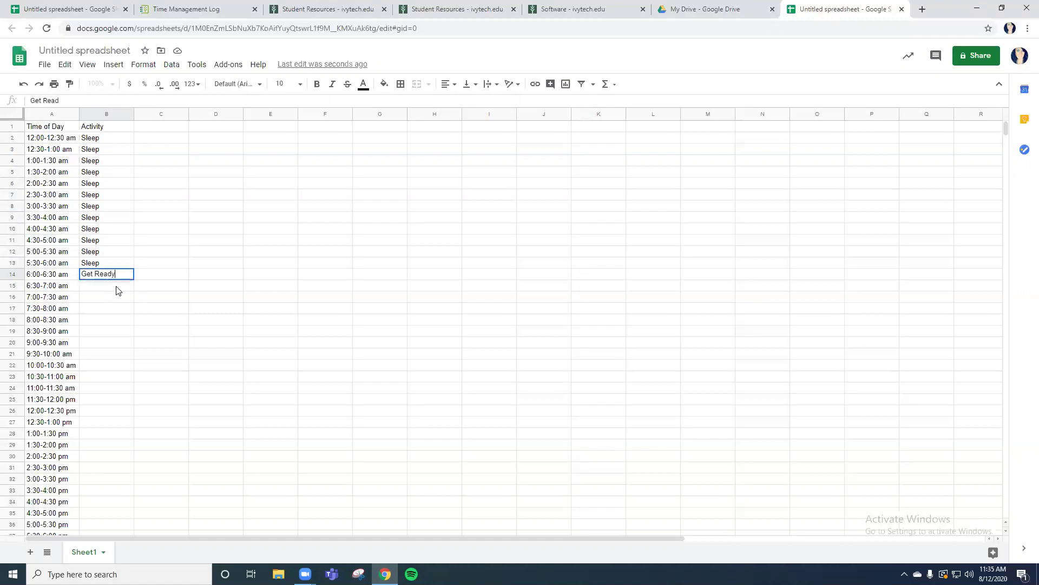
pyautogui.press('Return')
pyautogui.write('Get Ready')
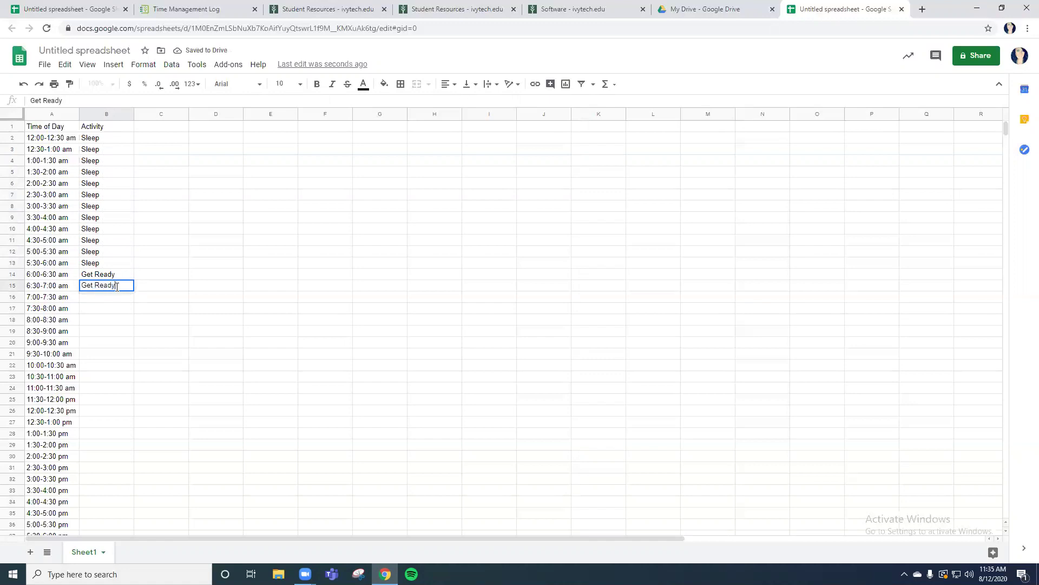
pyautogui.press('Return')
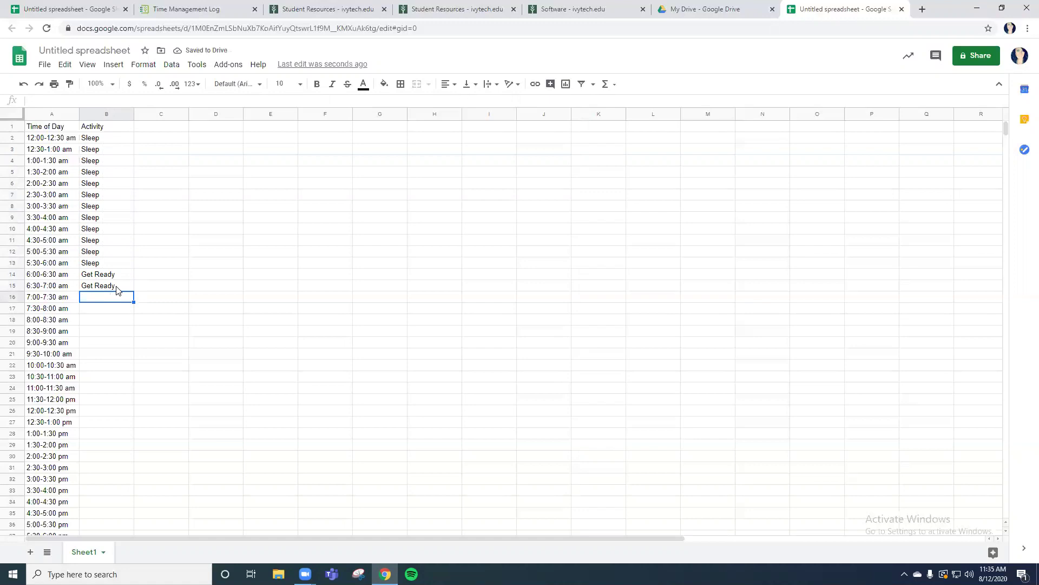
pyautogui.write('Eat')
pyautogui.press('Return')
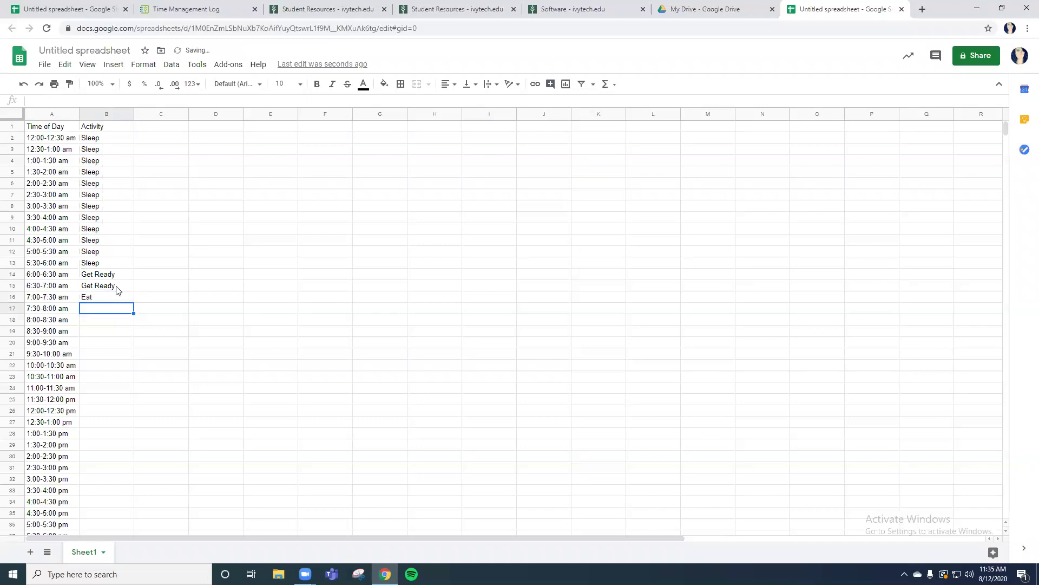
pyautogui.write('Drive to Schoo')
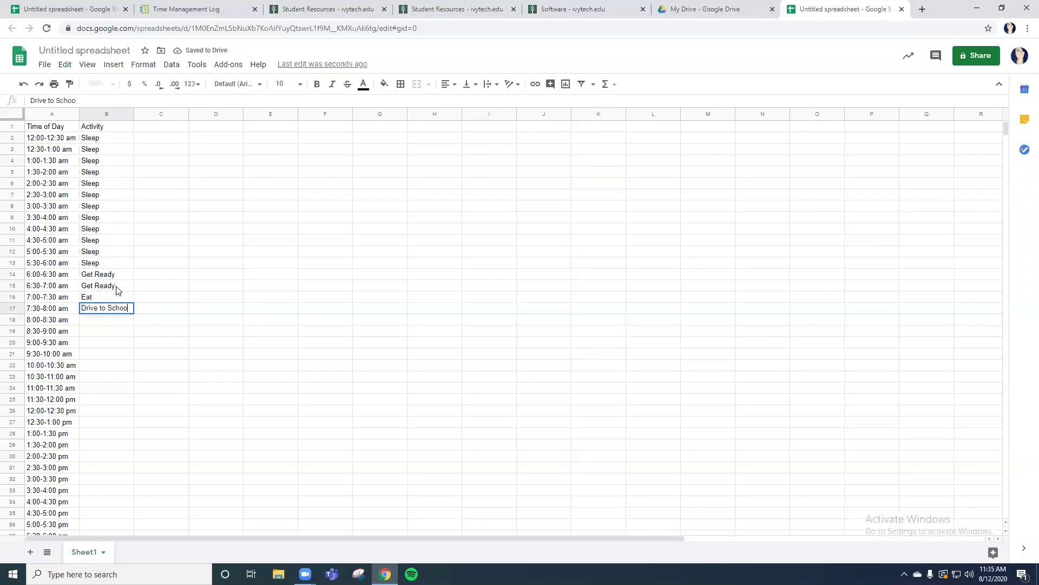
pyautogui.write('l')
pyautogui.press('Return')
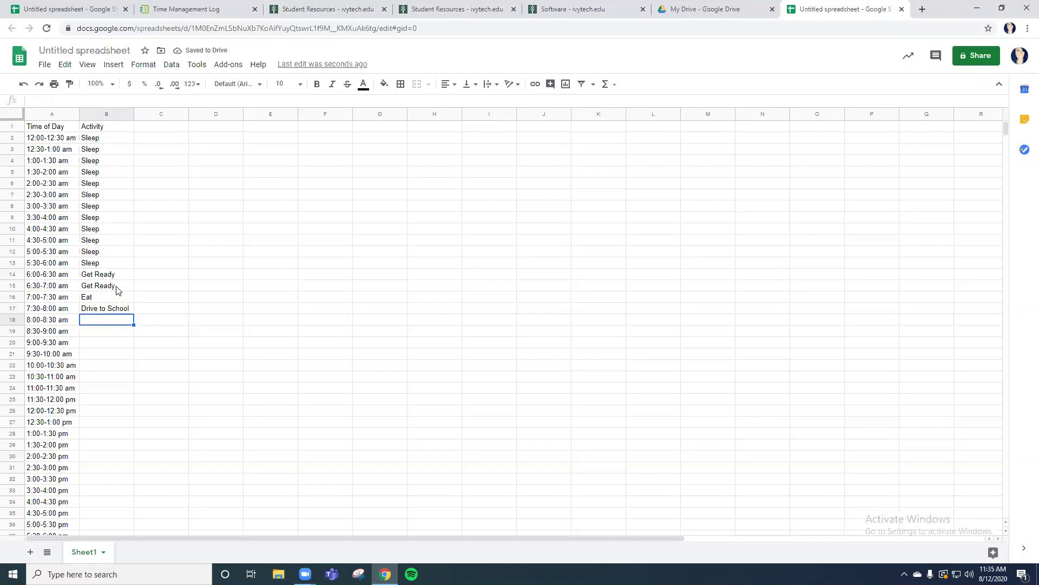
pyautogui.write('School')
pyautogui.press('Return')
pyautogui.write('S')
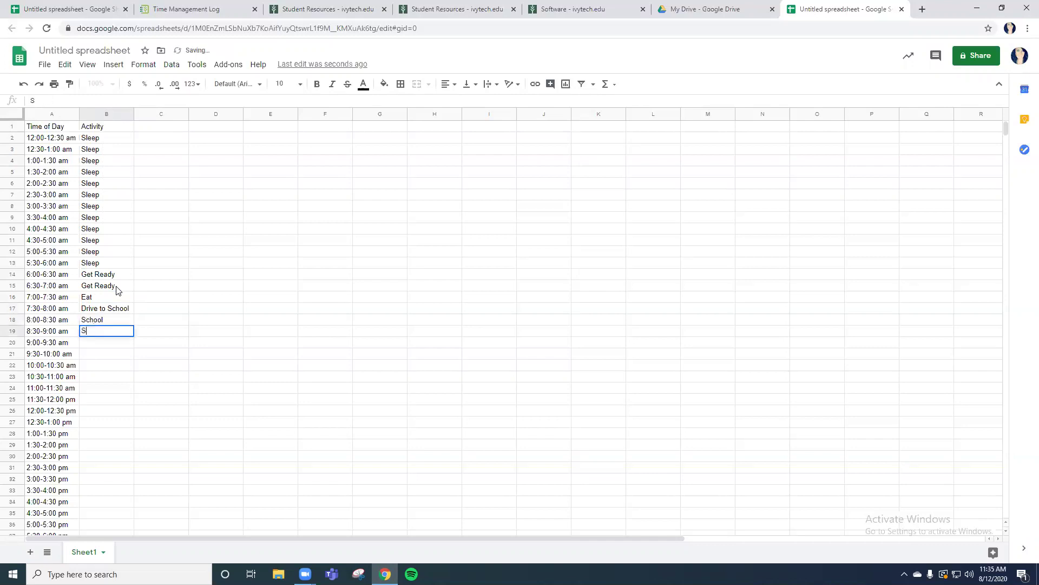
pyautogui.write('chool')
pyautogui.press('Return')
pyautogui.write('School')
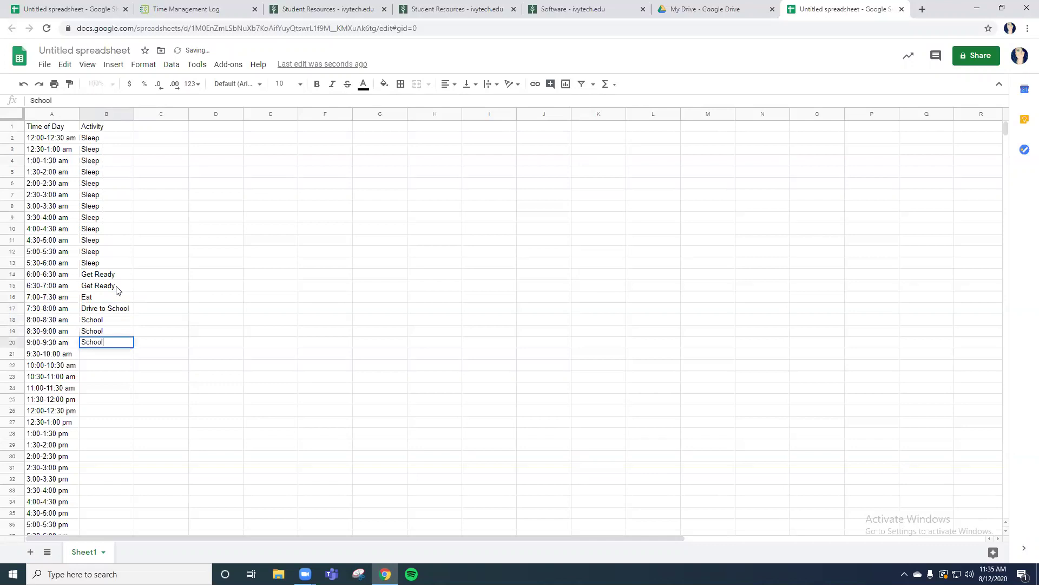
pyautogui.press('Return')
pyautogui.write('School')
pyautogui.press('Return')
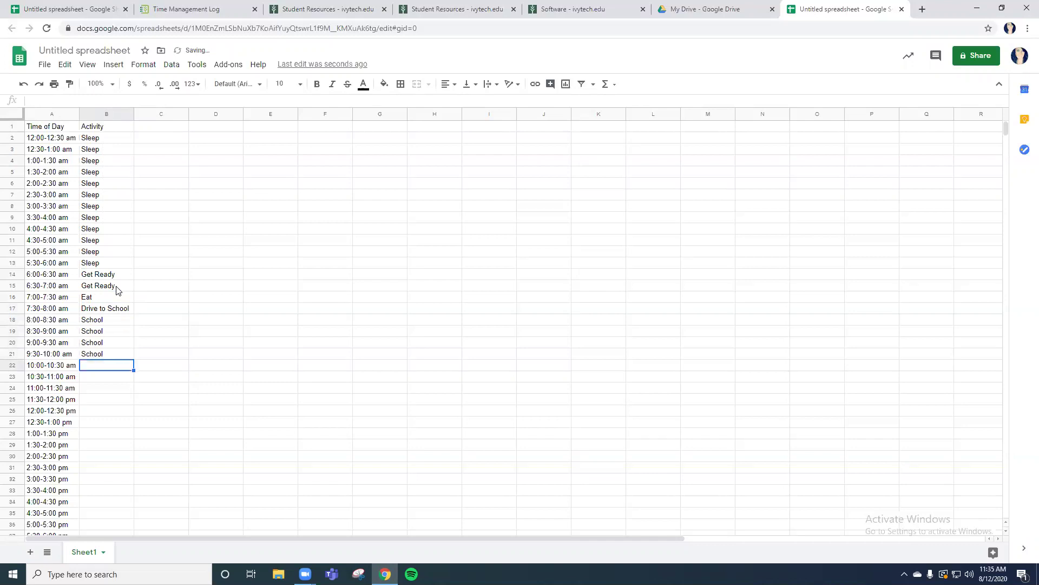
pyautogui.write('School')
pyautogui.press('Return')
pyautogui.write('Scho')
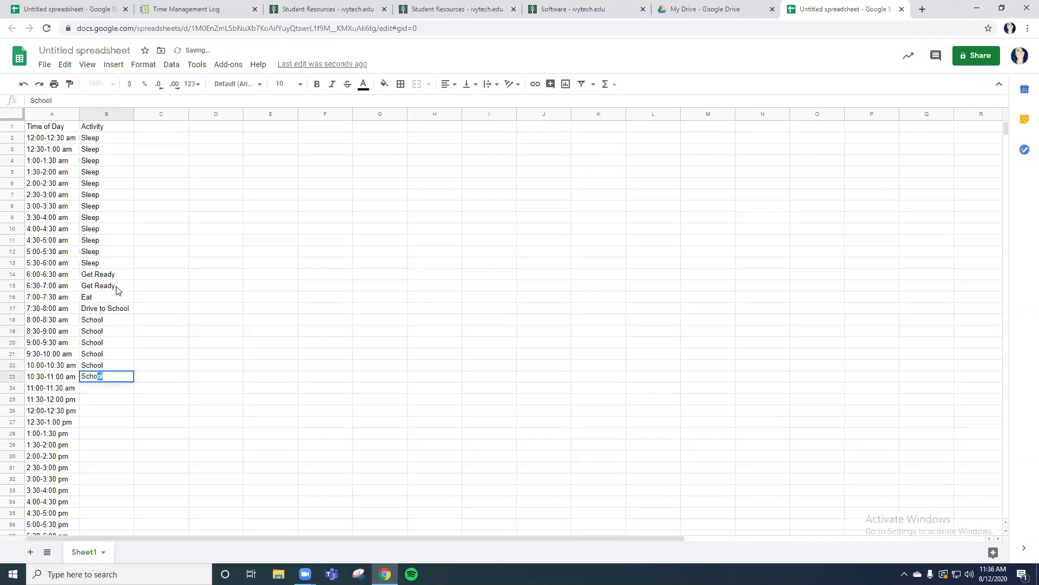
pyautogui.write('ol')
pyautogui.press('Return')
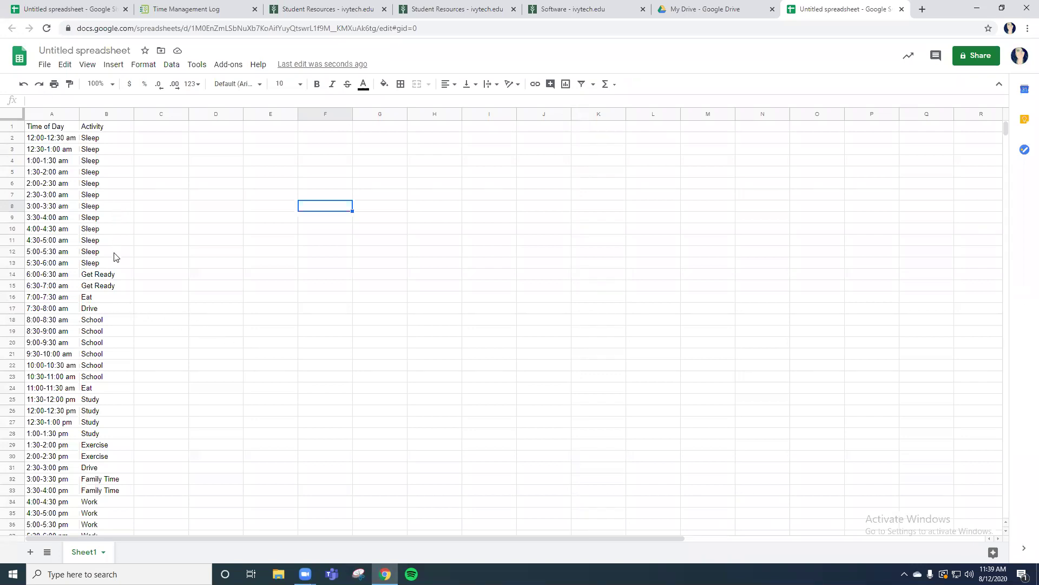
pyautogui.scroll(-3, 115, 268)
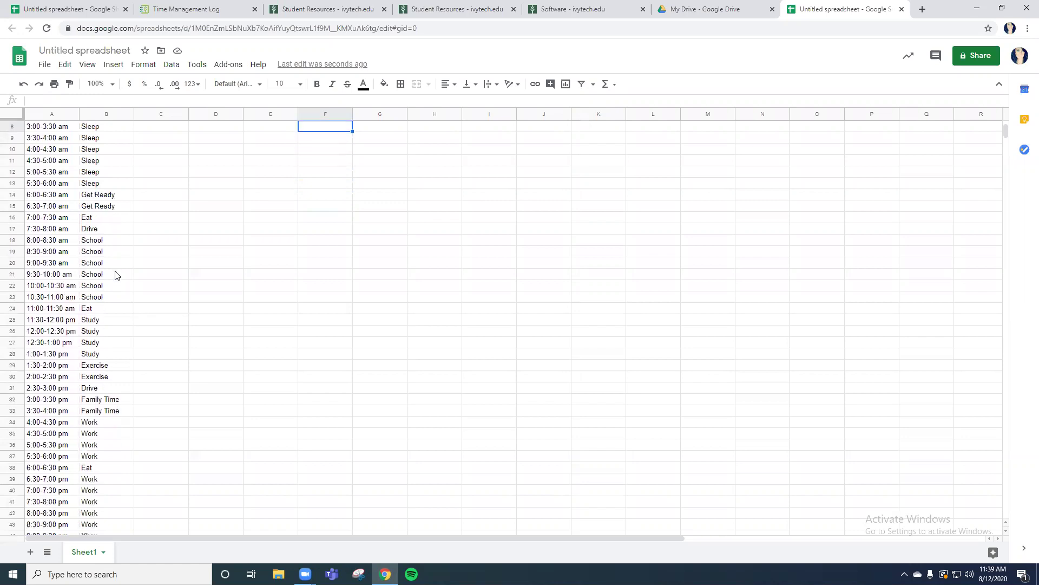
pyautogui.scroll(-5, 115, 275)
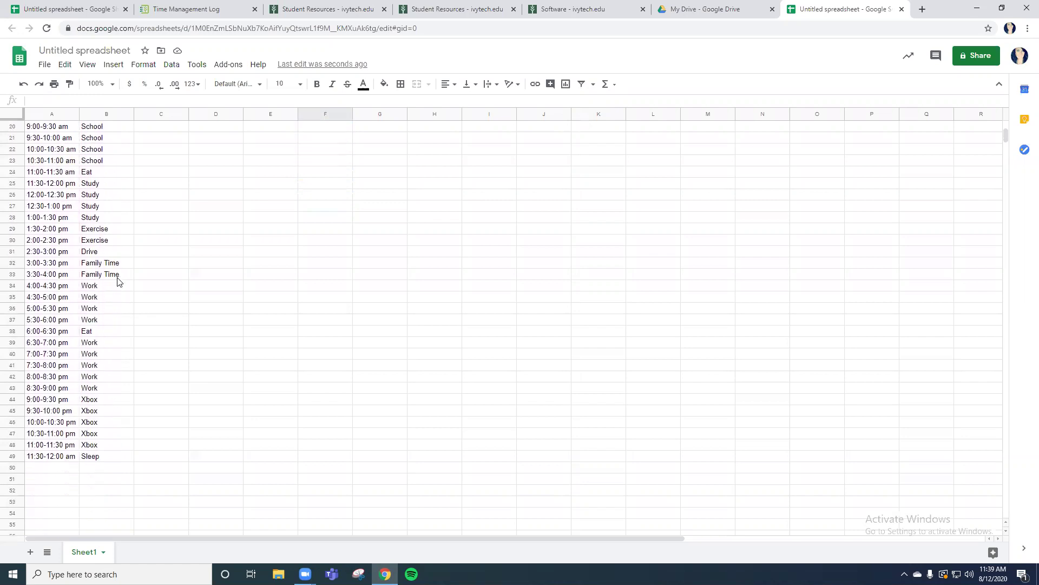
pyautogui.scroll(8, 119, 280)
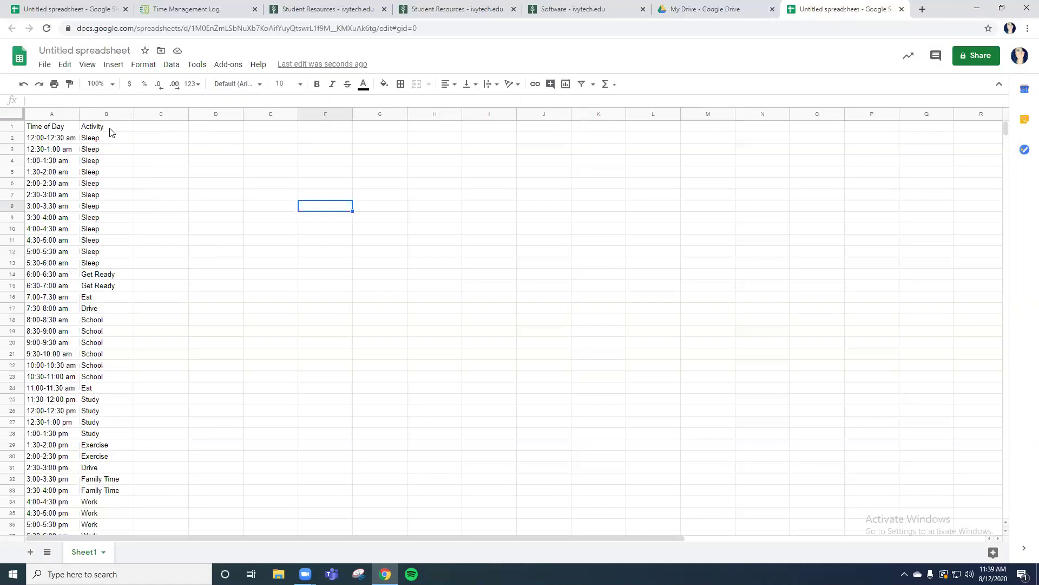
# Select cells along row 1 and a wide range of the table, then clear the selection
pyautogui.click(158, 130)
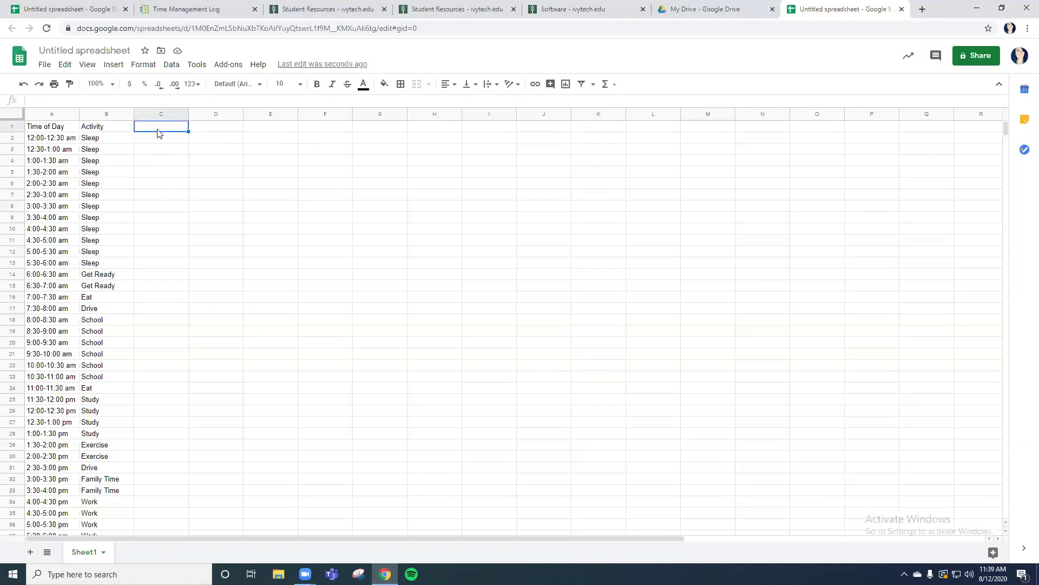
pyautogui.click(218, 131)
pyautogui.click(279, 133)
pyautogui.click(324, 131)
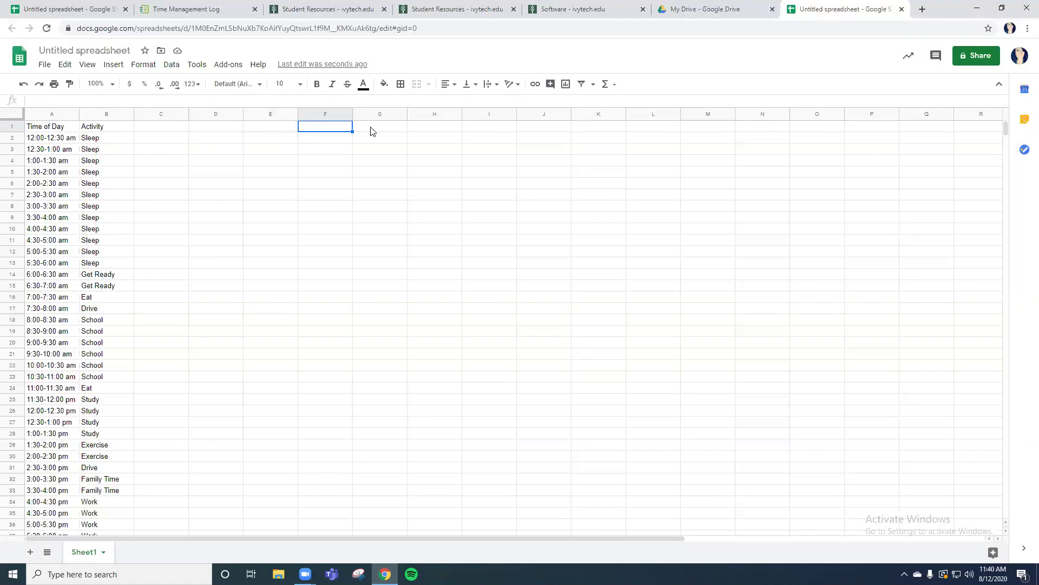
pyautogui.click(382, 132)
pyautogui.click(437, 133)
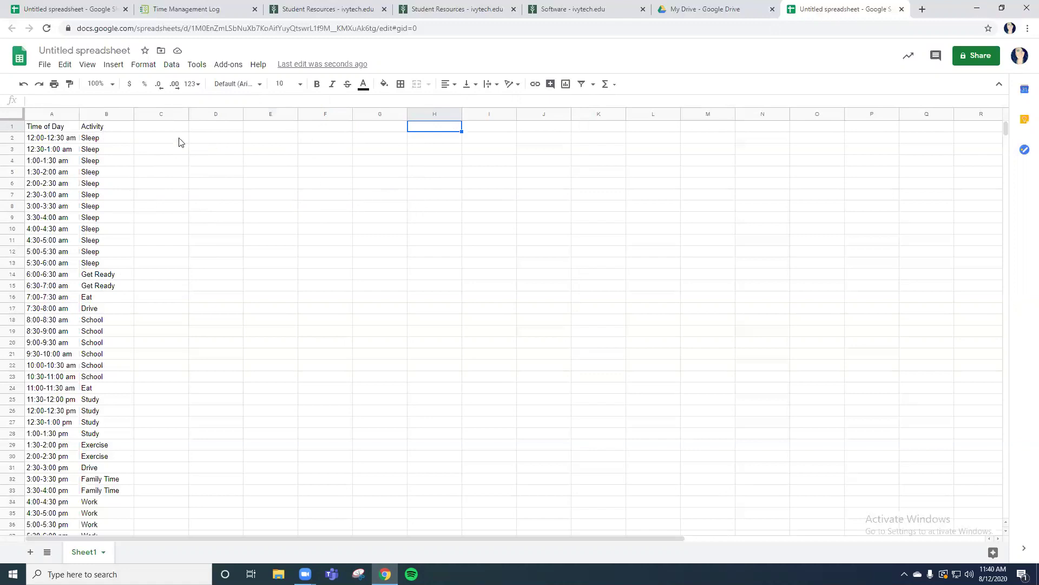
pyautogui.moveTo(105, 127); pyautogui.dragTo(450, 458)
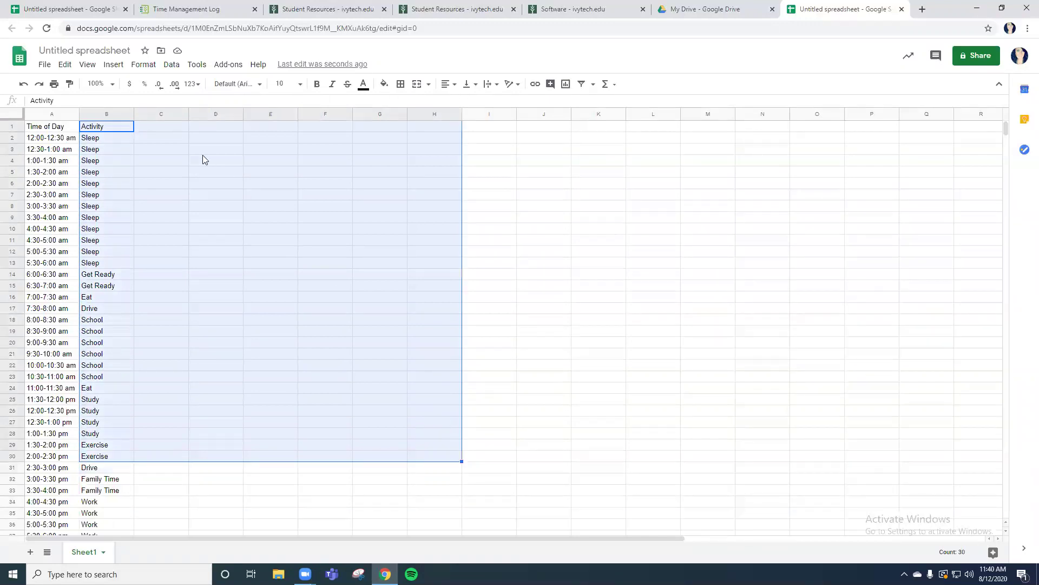
pyautogui.click(168, 127)
# Copy the activities in B2:B49 and paste them into column C starting at C2
pyautogui.moveTo(103, 140); pyautogui.dragTo(116, 470)
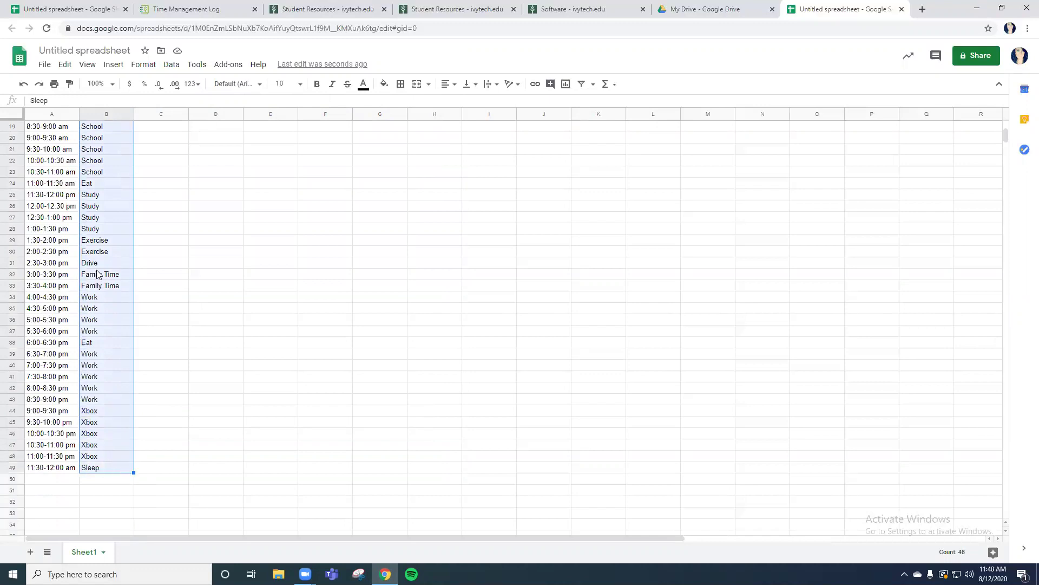
pyautogui.rightClick(102, 237)
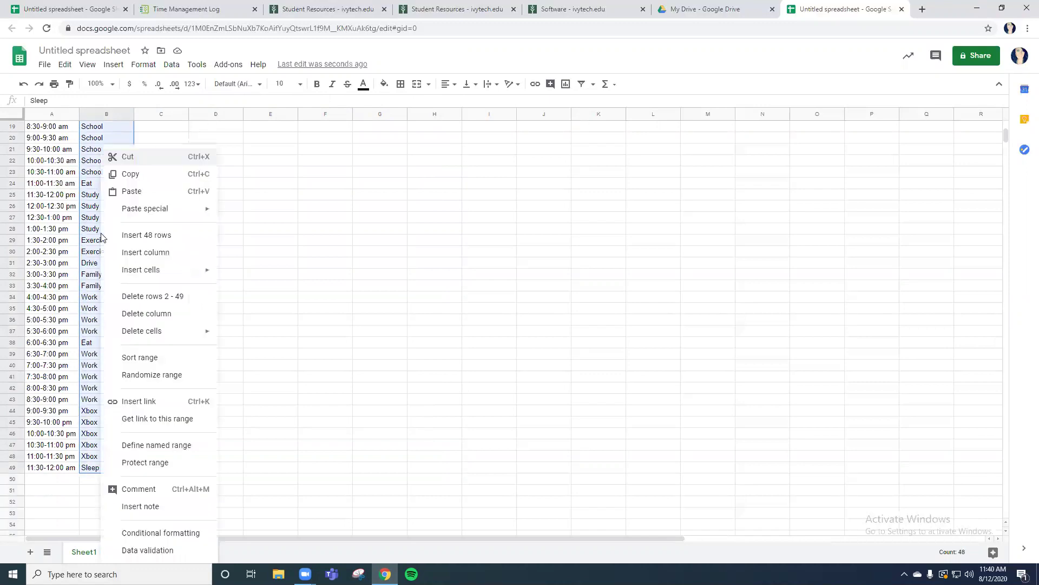
pyautogui.click(130, 174)
pyautogui.scroll(6, 260, 215)
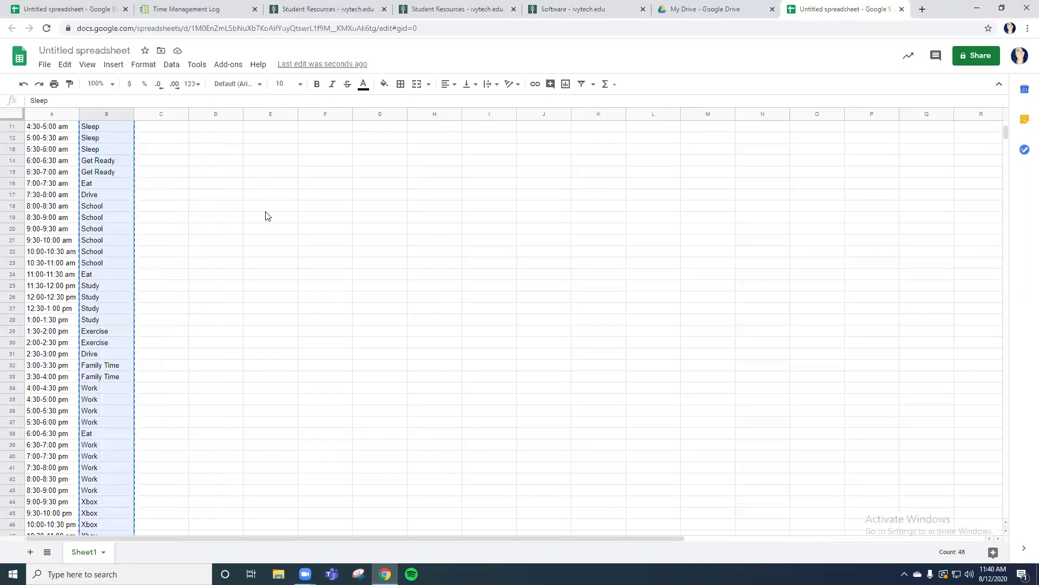
pyautogui.click(157, 142)
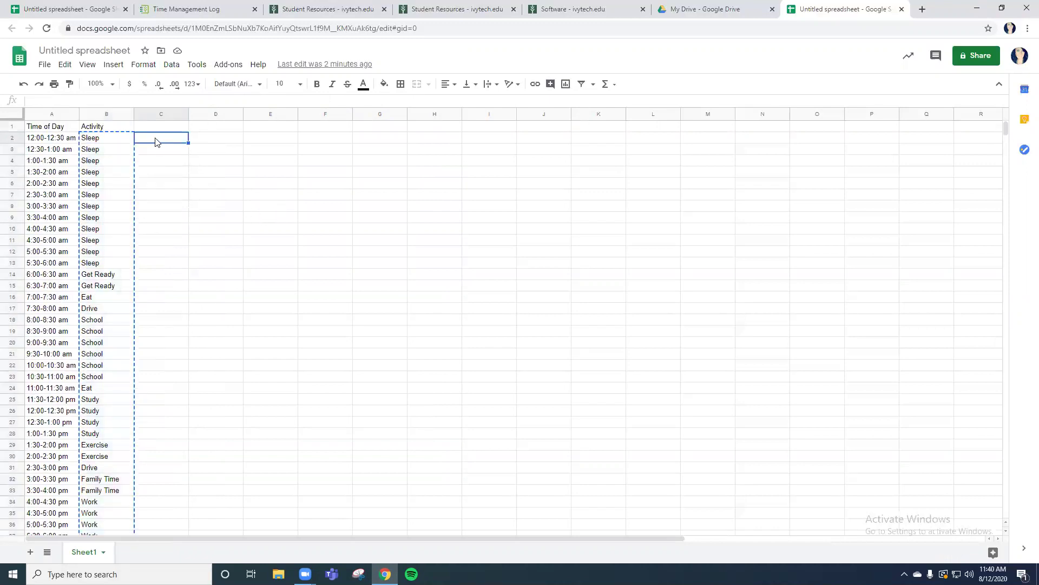
pyautogui.hotkey('ctrl', 'v')
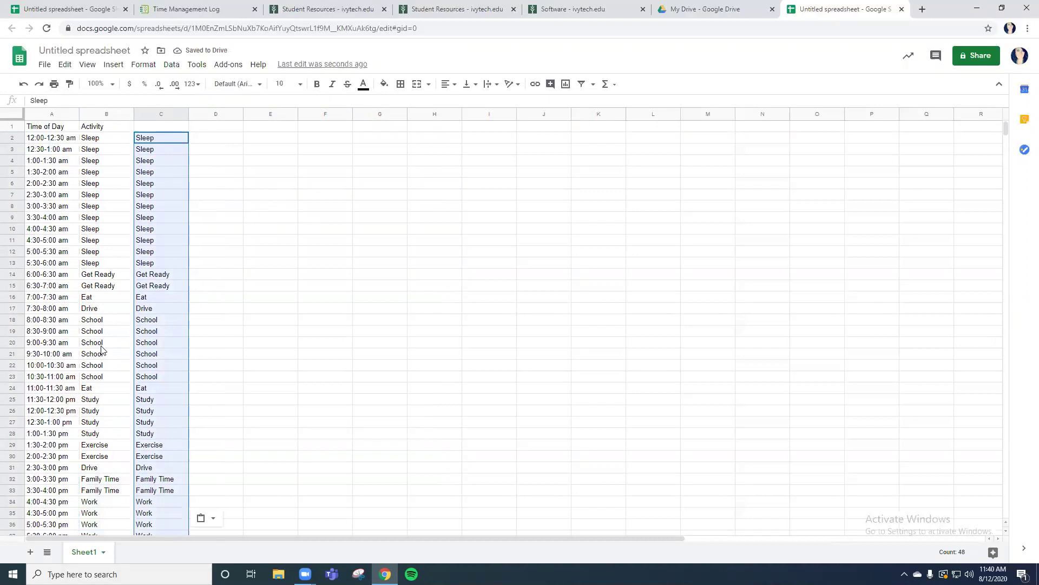
pyautogui.click(165, 209)
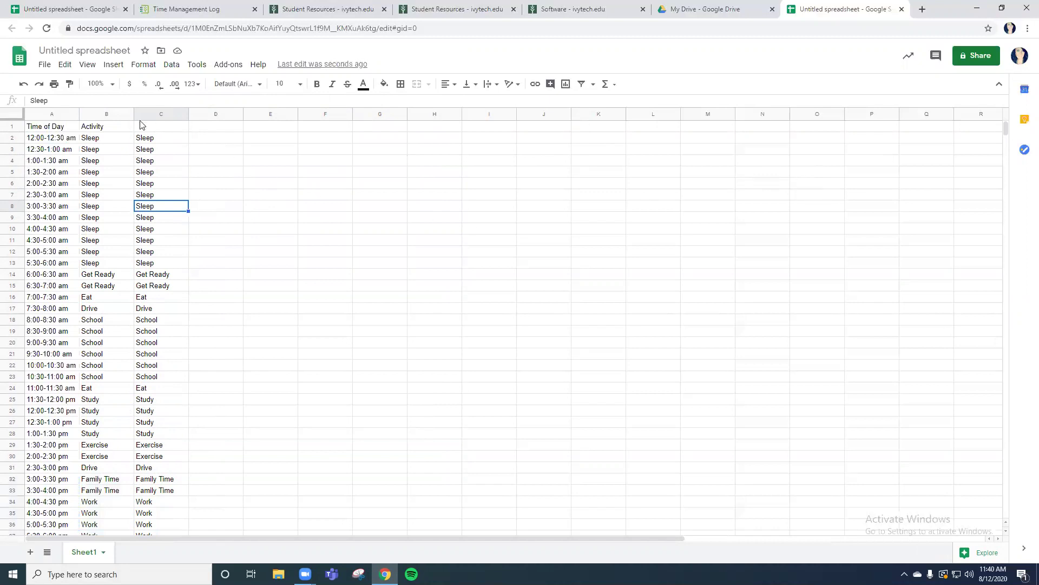
pyautogui.click(156, 141)
pyautogui.moveTo(157, 173); pyautogui.dragTo(165, 277)
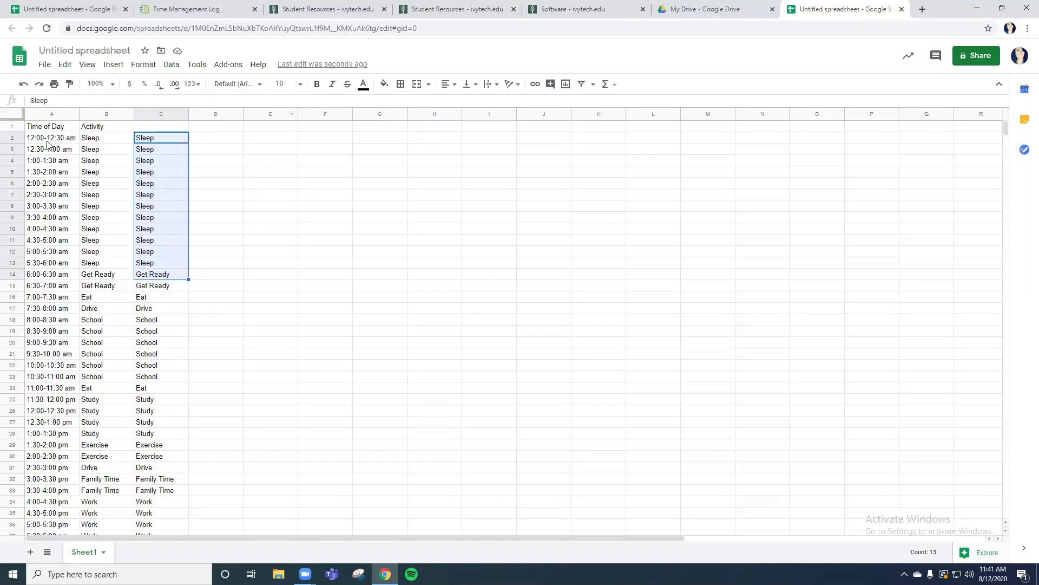
pyautogui.moveTo(39, 130); pyautogui.dragTo(104, 131)
# Rename the B1 header to Monday and the C1 header to Tuesday
pyautogui.click(114, 126)
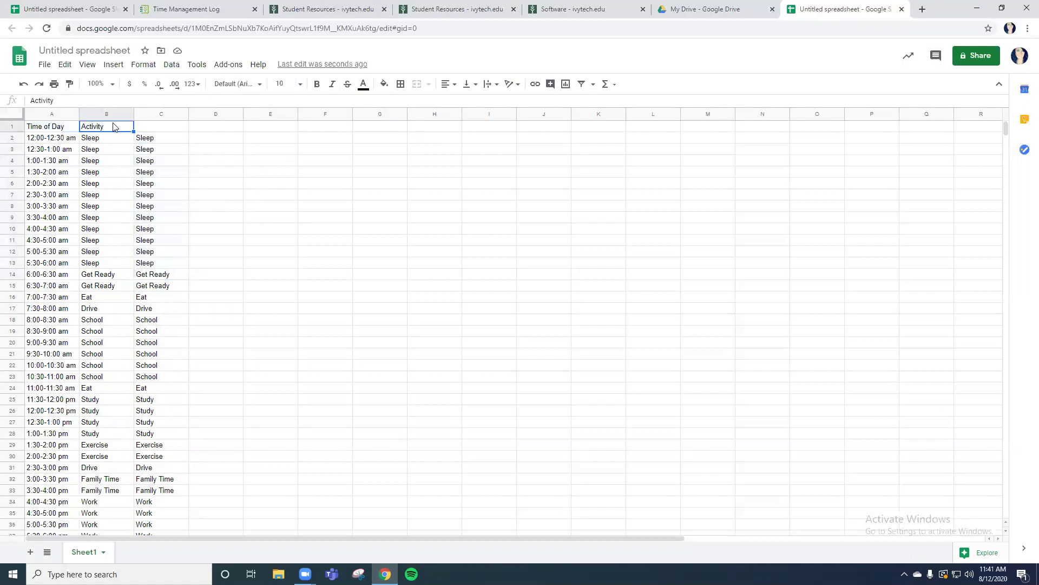
pyautogui.write('Monday')
pyautogui.press('Tab')
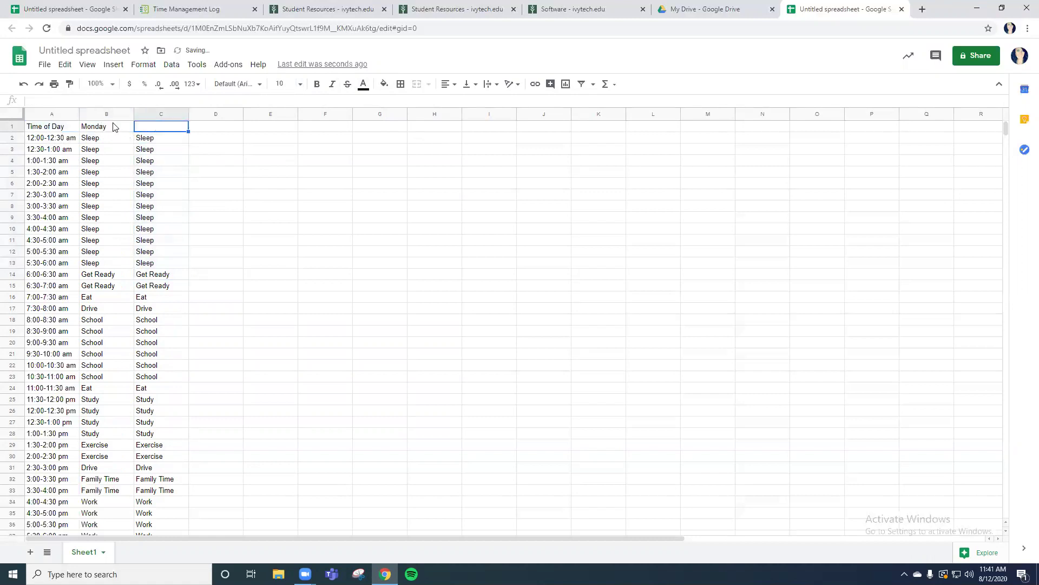
pyautogui.write('Tuesday')
pyautogui.press('Tab')
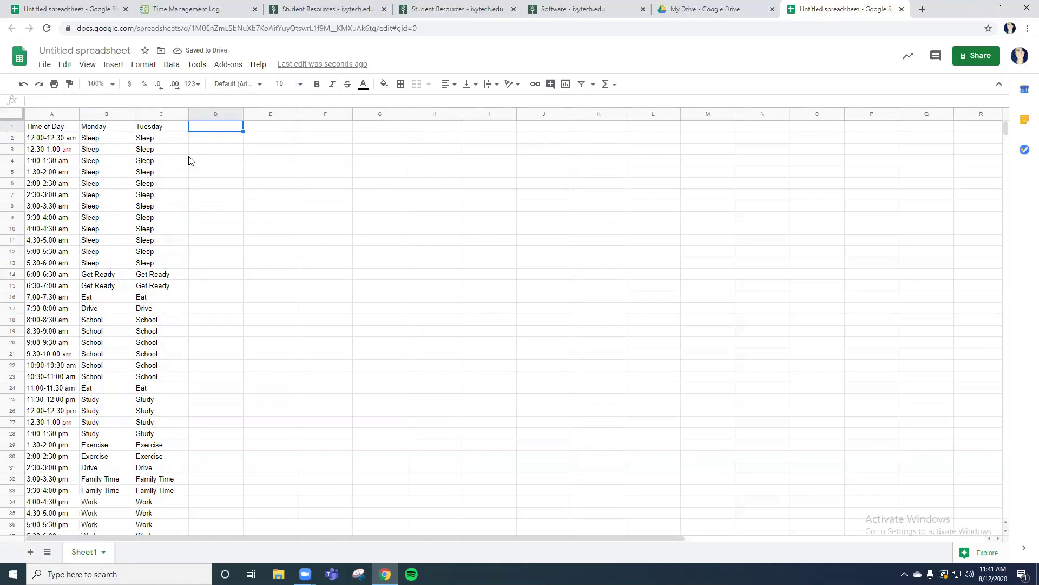
# Make the A1:C1 headers bold at size 14 and widen column A to fit Time of Day
pyautogui.moveTo(54, 129); pyautogui.dragTo(160, 132)
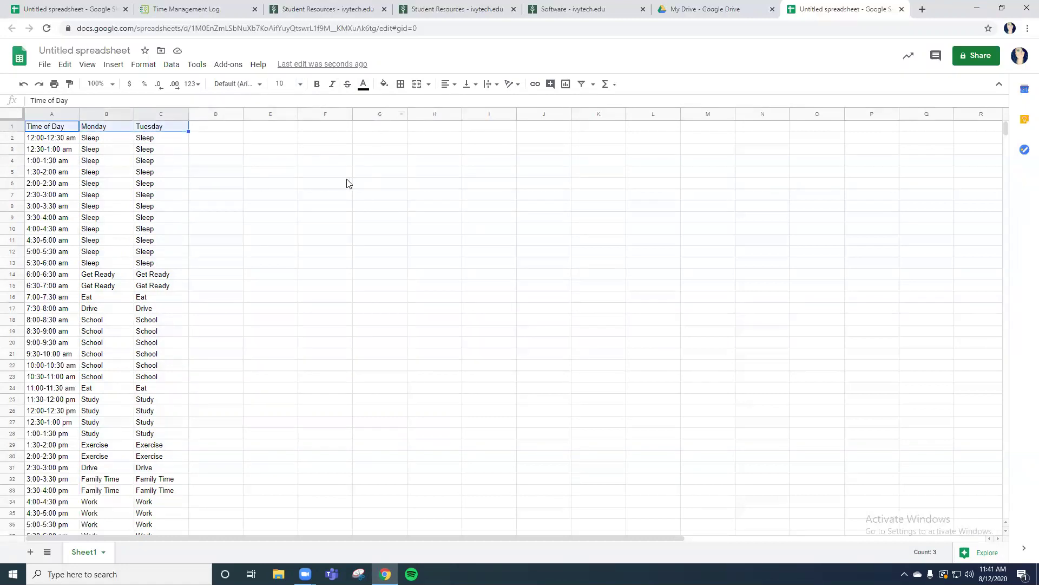
pyautogui.click(317, 87)
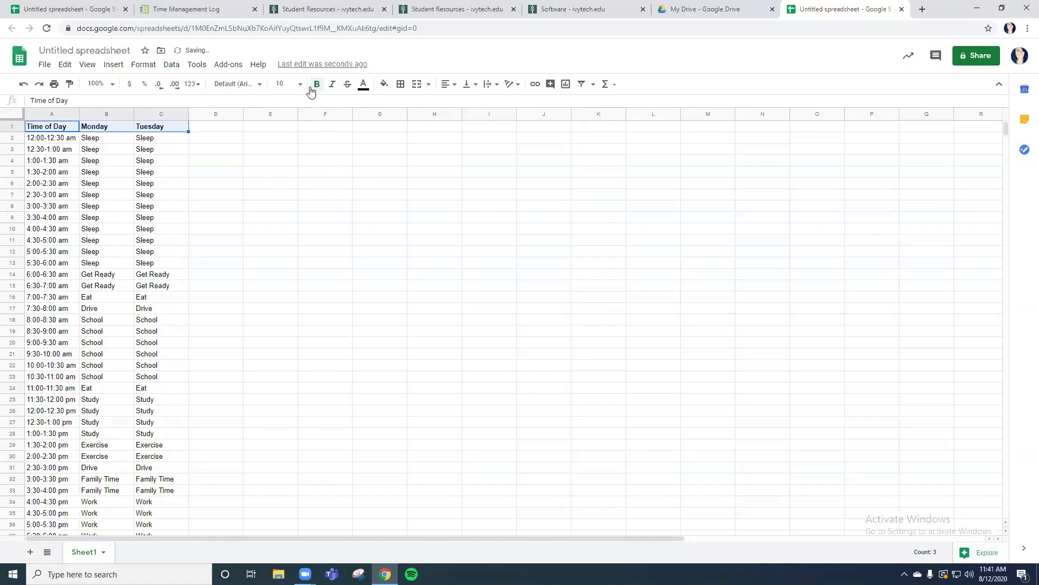
pyautogui.click(300, 84)
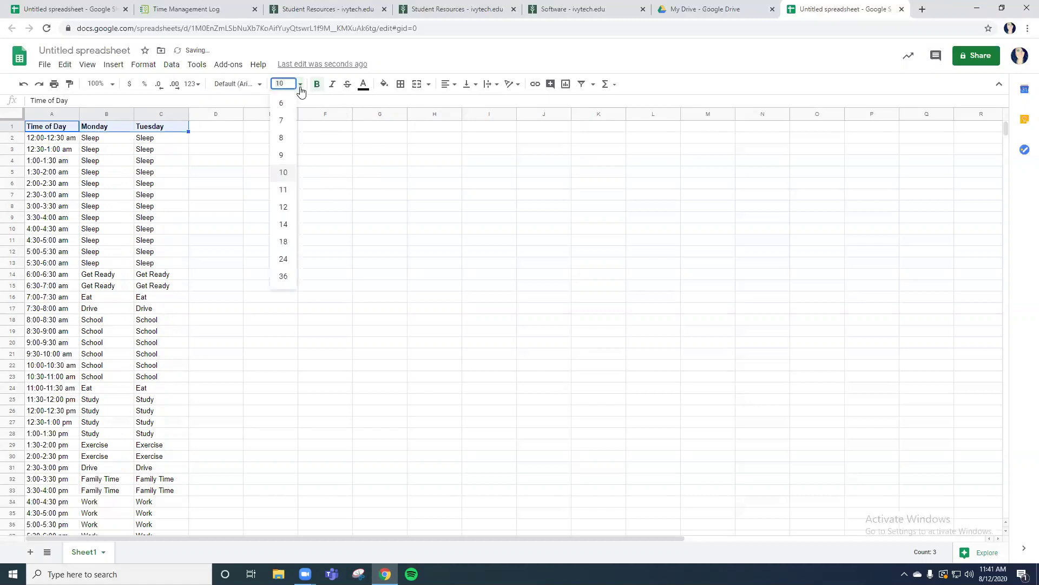
pyautogui.click(282, 225)
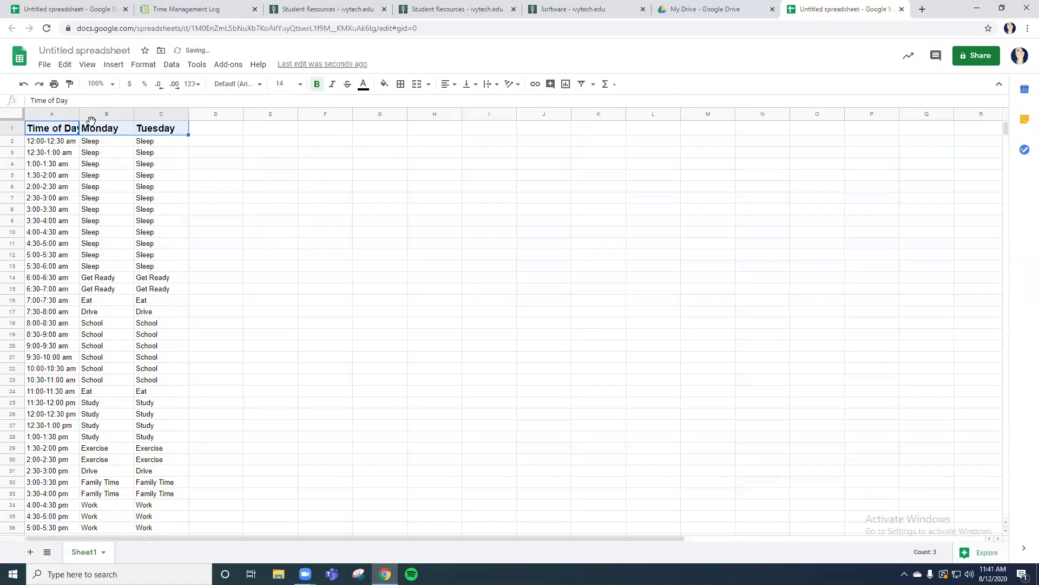
pyautogui.click(226, 200)
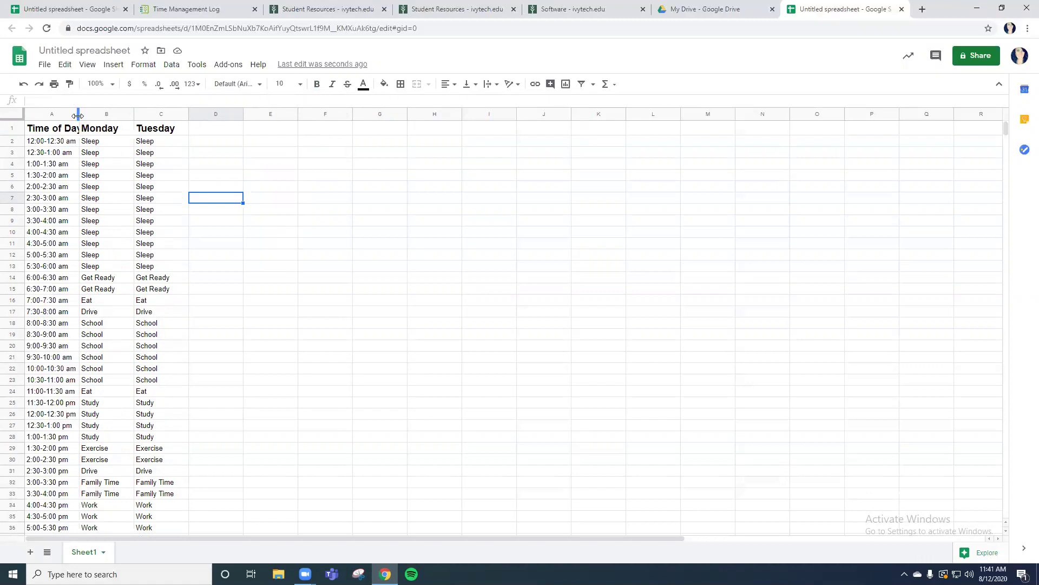
pyautogui.moveTo(77, 116); pyautogui.dragTo(89, 115)
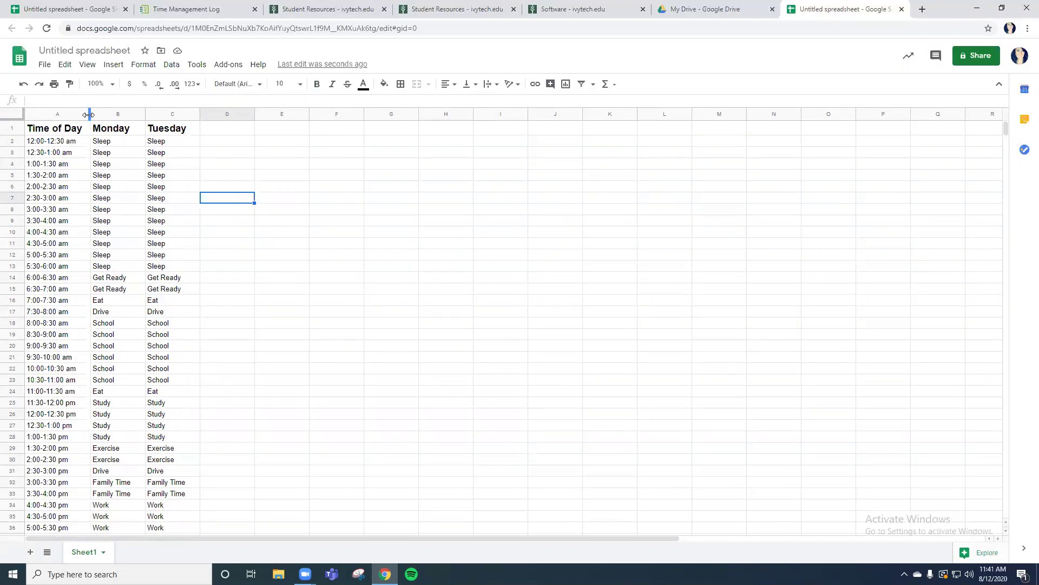
pyautogui.moveTo(89, 115)
pyautogui.mouseDown()
pyautogui.moveTo(153, 115)
pyautogui.moveTo(58, 117)
pyautogui.moveTo(87, 115)
pyautogui.mouseUp()
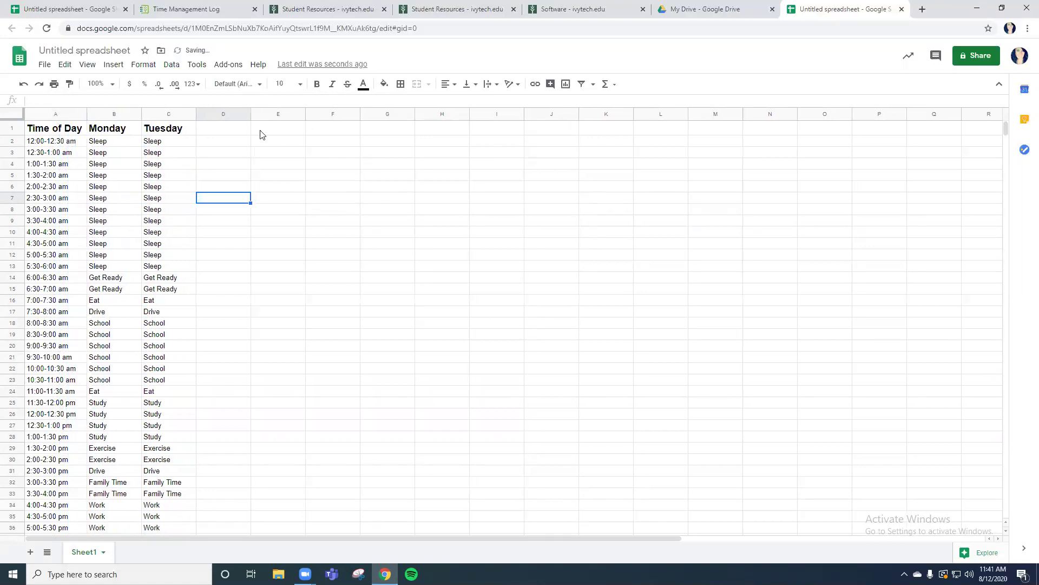
# Fill the A1:C1 headers (Time of Day, Monday, Tuesday) with cyan
pyautogui.click(64, 132)
pyautogui.moveTo(84, 131); pyautogui.dragTo(184, 132)
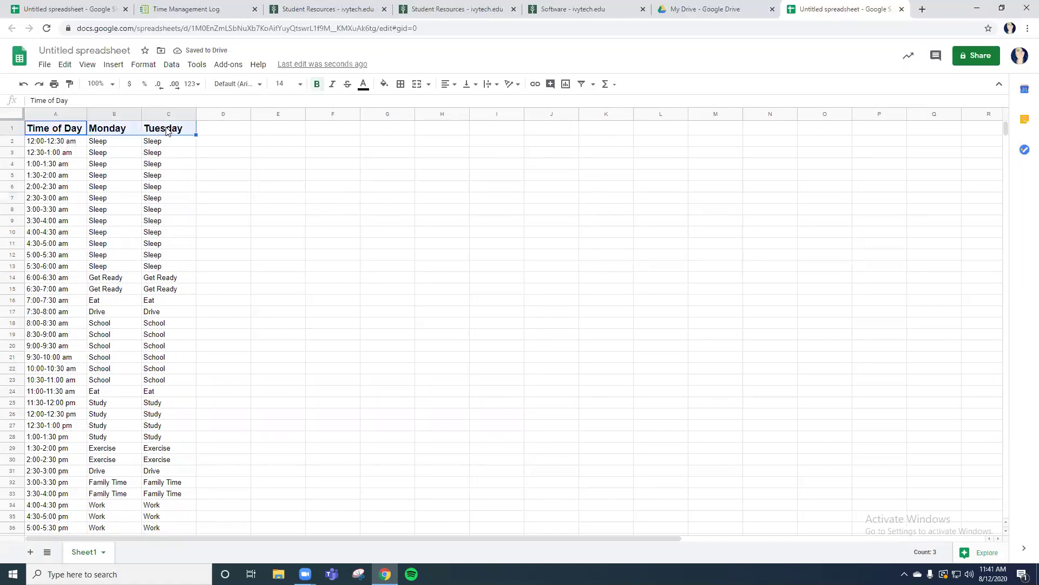
pyautogui.click(386, 87)
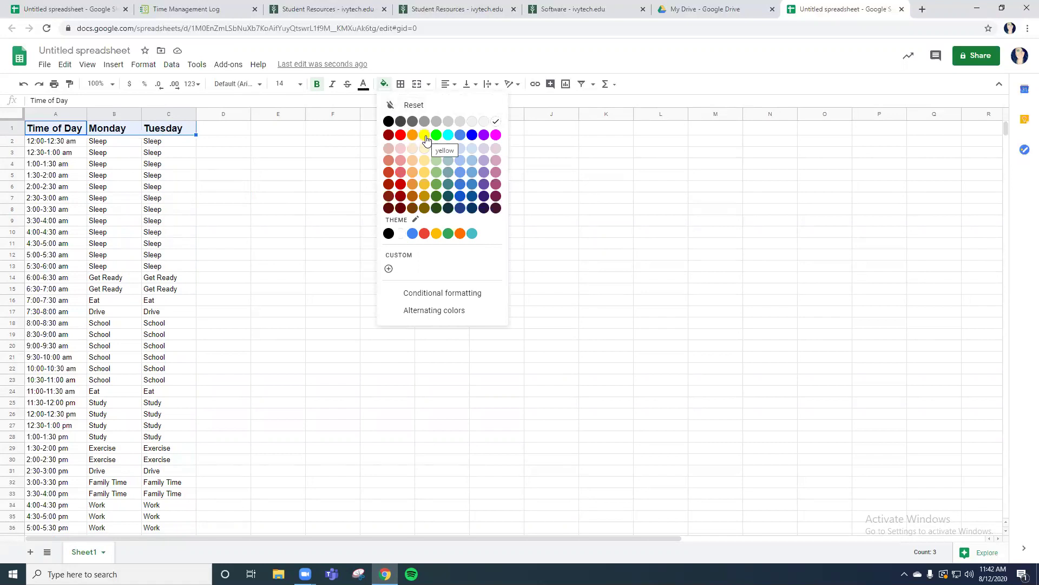
pyautogui.click(448, 137)
pyautogui.click(262, 187)
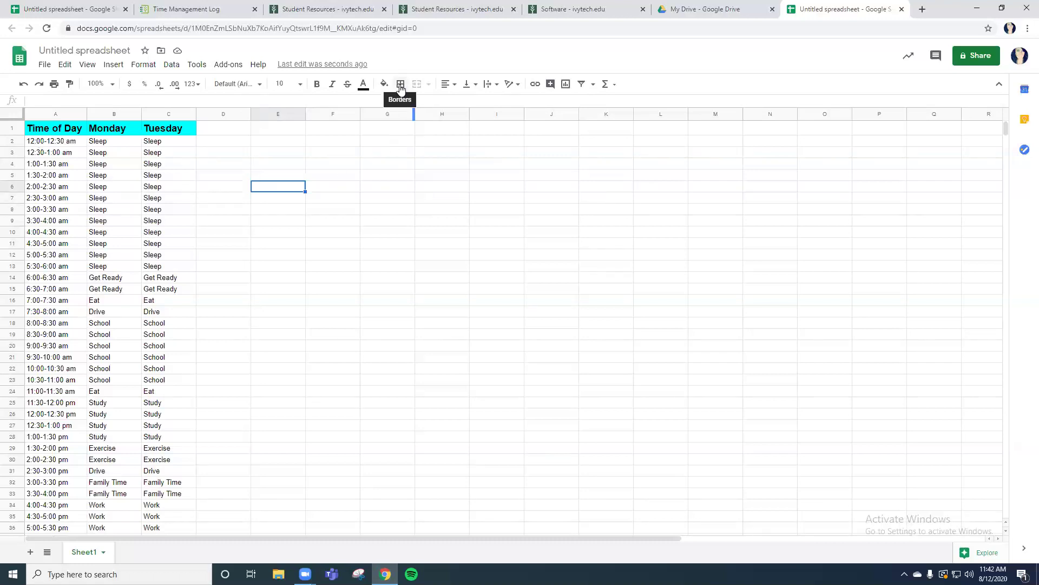
# Apply All borders to the log table range A2:C49
pyautogui.click(56, 163)
pyautogui.moveTo(33, 143); pyautogui.dragTo(162, 277)
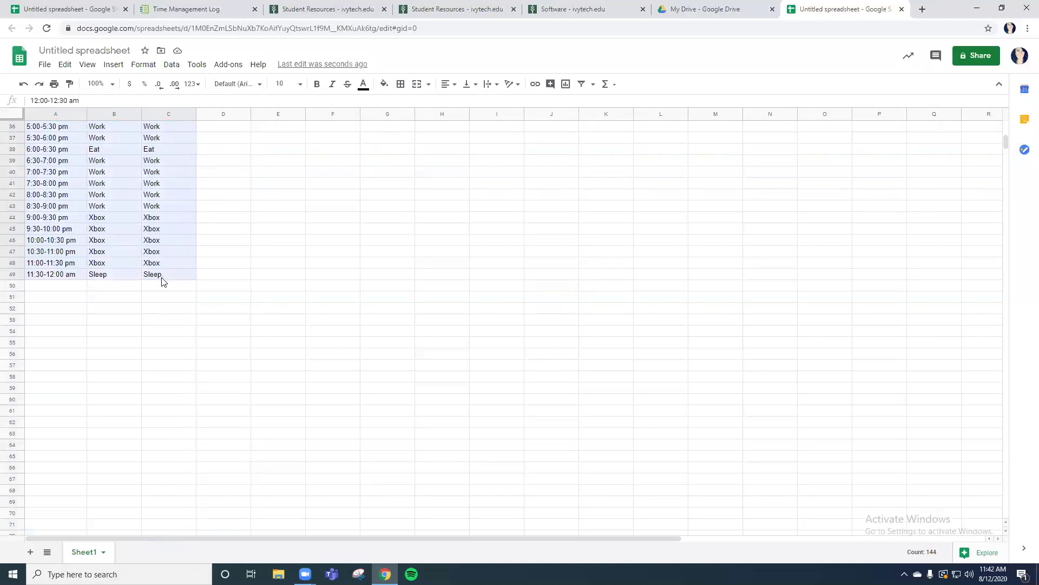
pyautogui.click(401, 85)
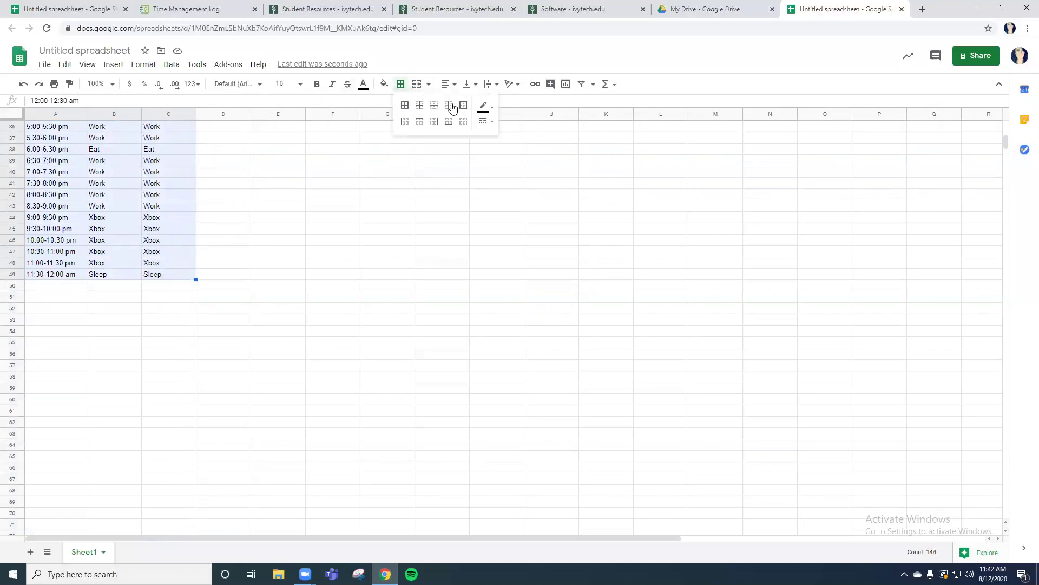
pyautogui.click(405, 106)
pyautogui.scroll(7, 281, 249)
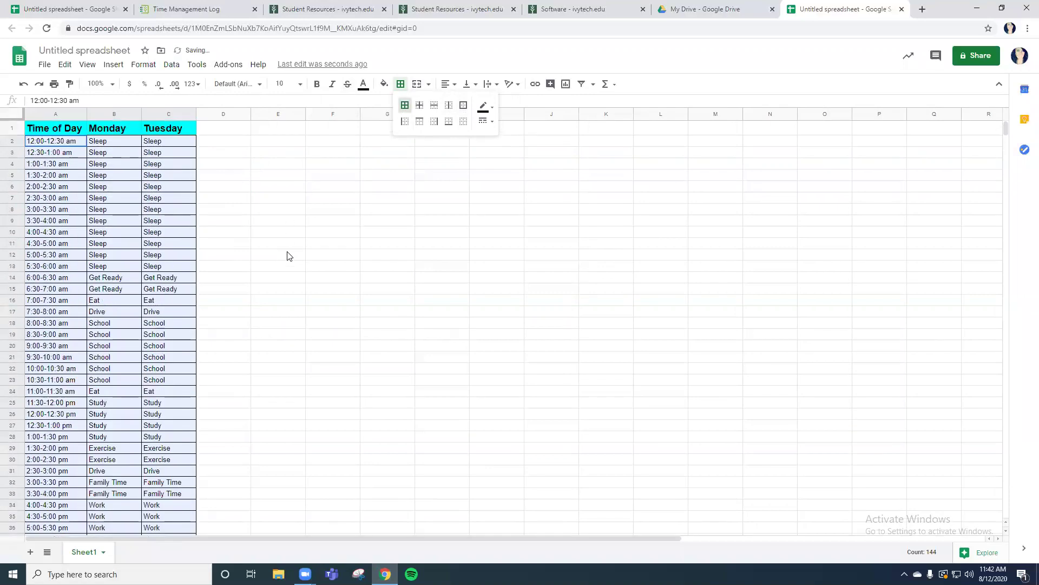
pyautogui.click(333, 301)
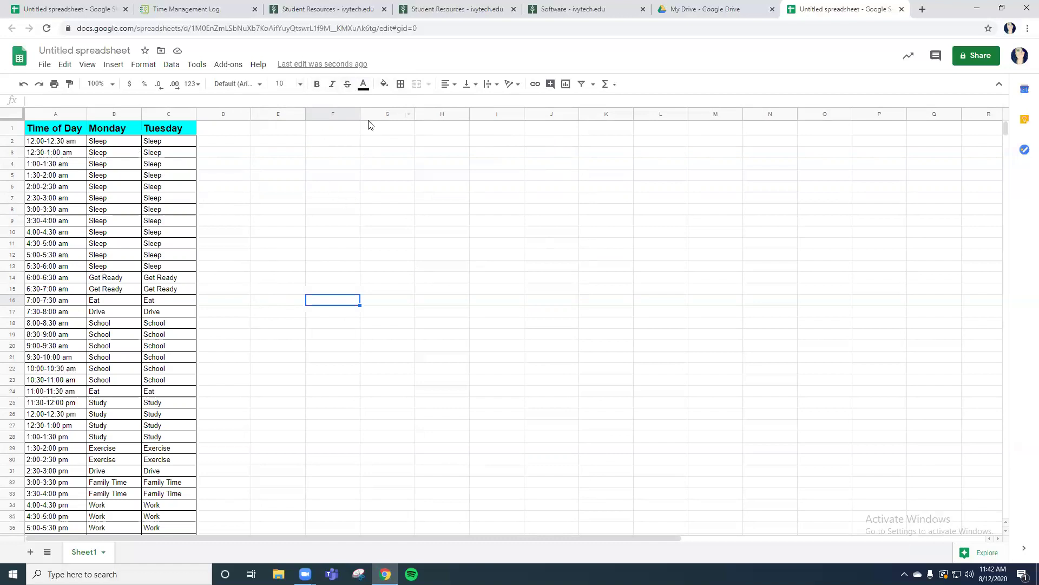
# Set the Monday column's text colour to magenta
pyautogui.click(84, 167)
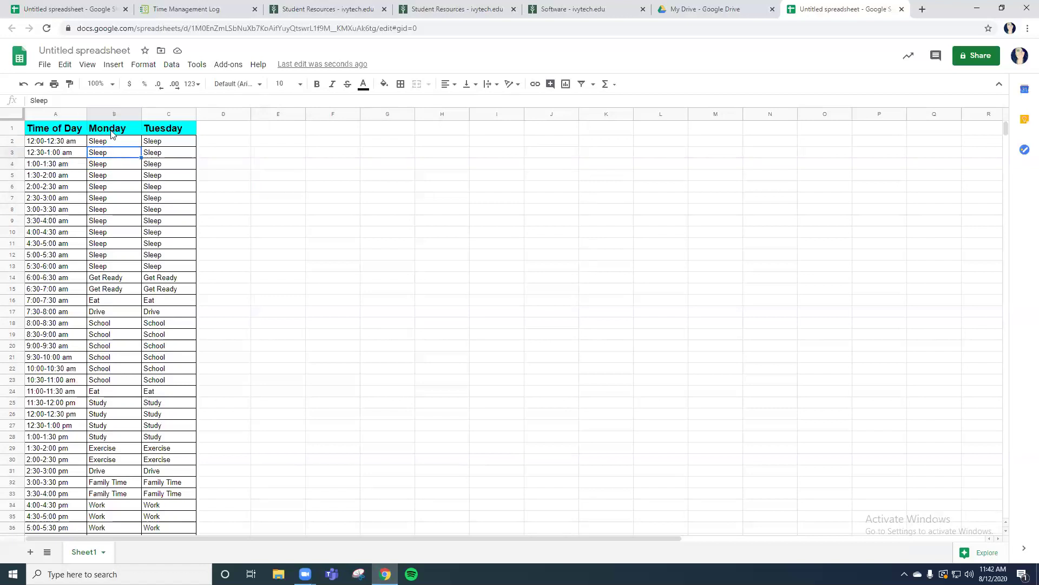
pyautogui.moveTo(115, 130); pyautogui.dragTo(115, 481)
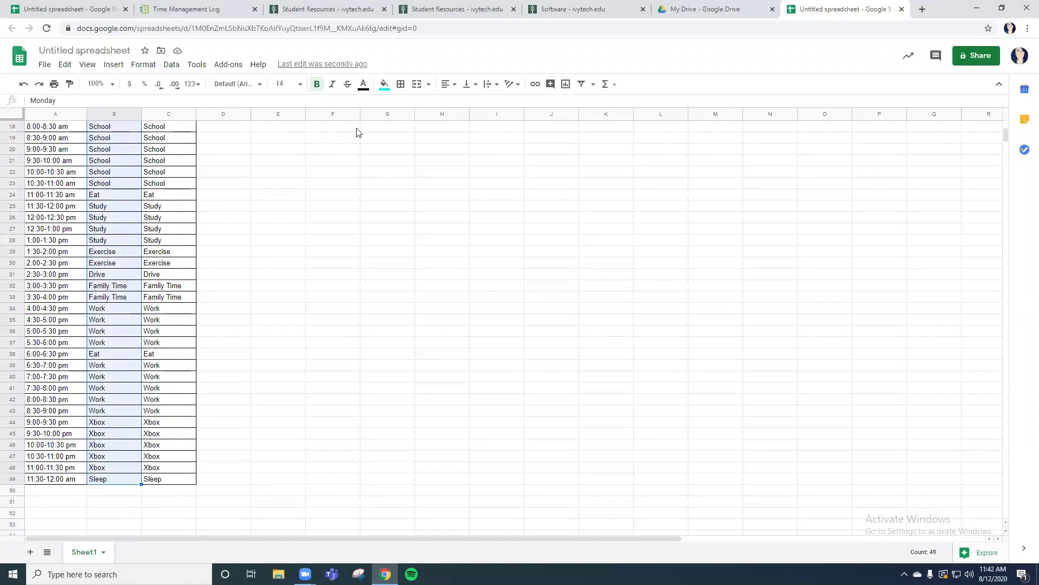
pyautogui.click(363, 85)
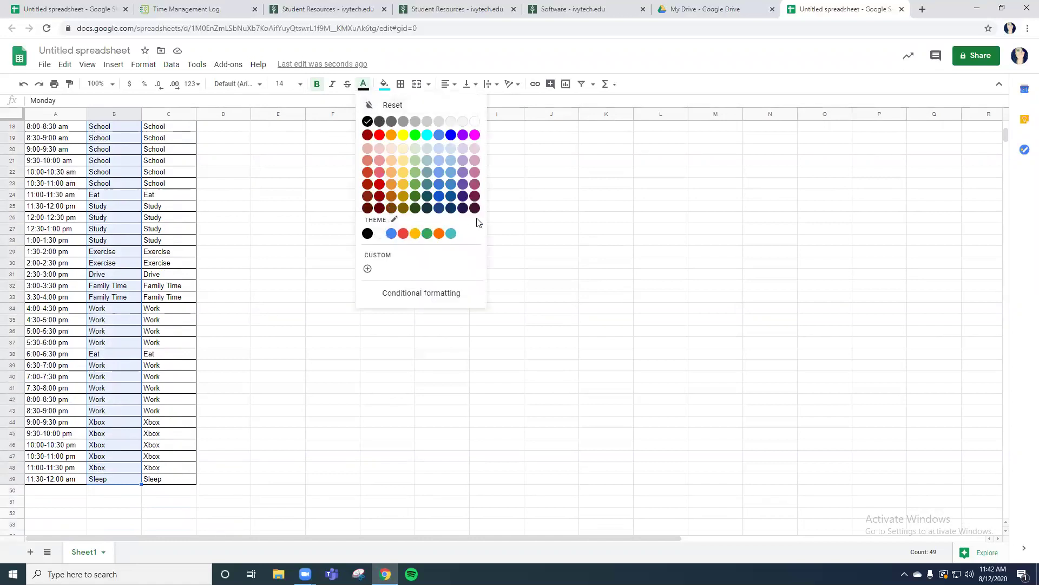
pyautogui.click(474, 135)
pyautogui.scroll(6, 261, 227)
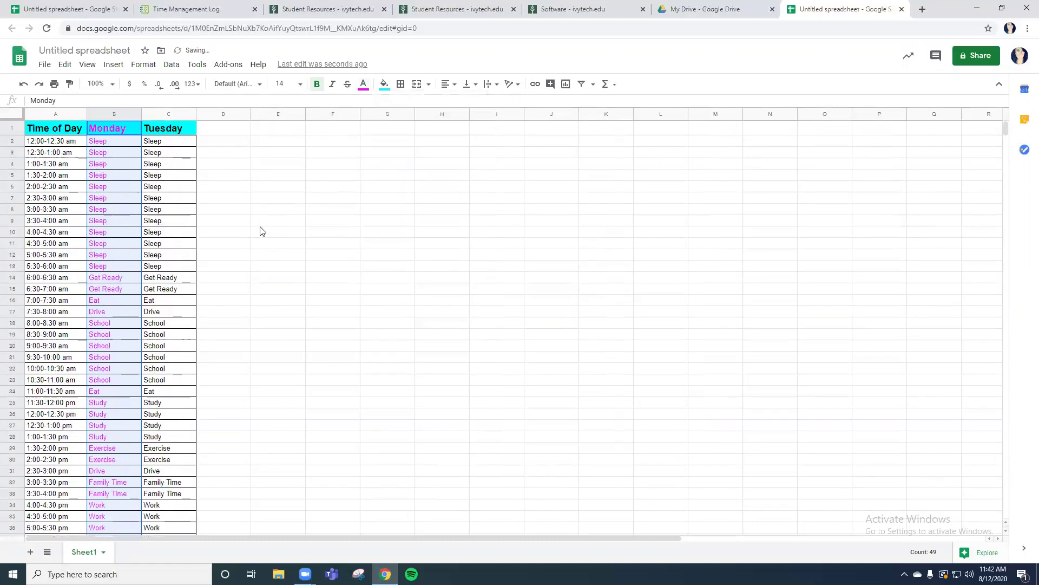
# Set the Tuesday column's text colour to dark red
pyautogui.moveTo(168, 129)
pyautogui.mouseDown()
pyautogui.moveTo(155, 323)
pyautogui.moveTo(167, 557)
pyautogui.moveTo(167, 469)
pyautogui.moveTo(166, 482)
pyautogui.mouseUp()
pyautogui.click(366, 88)
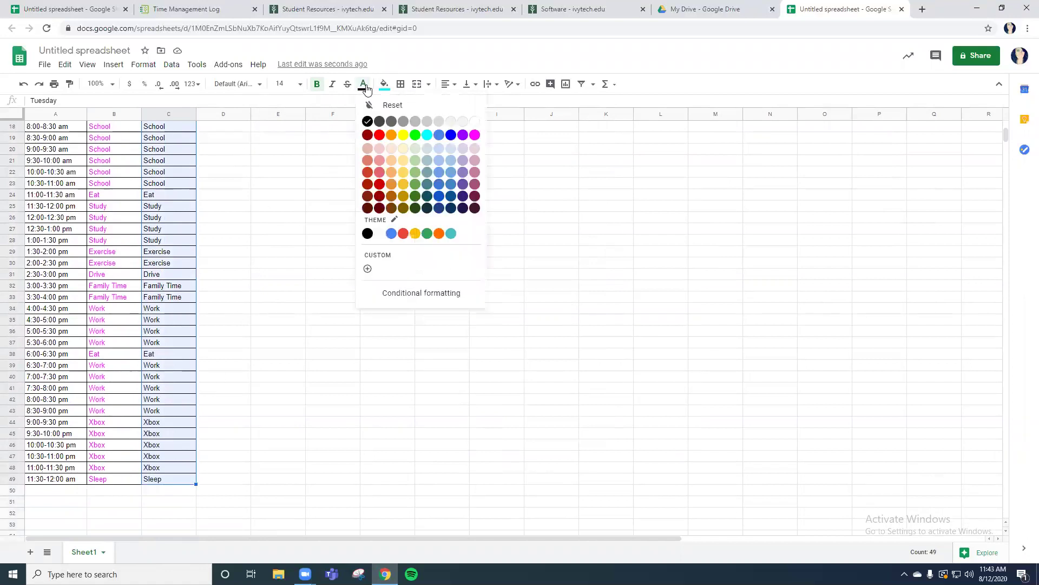
pyautogui.click(381, 189)
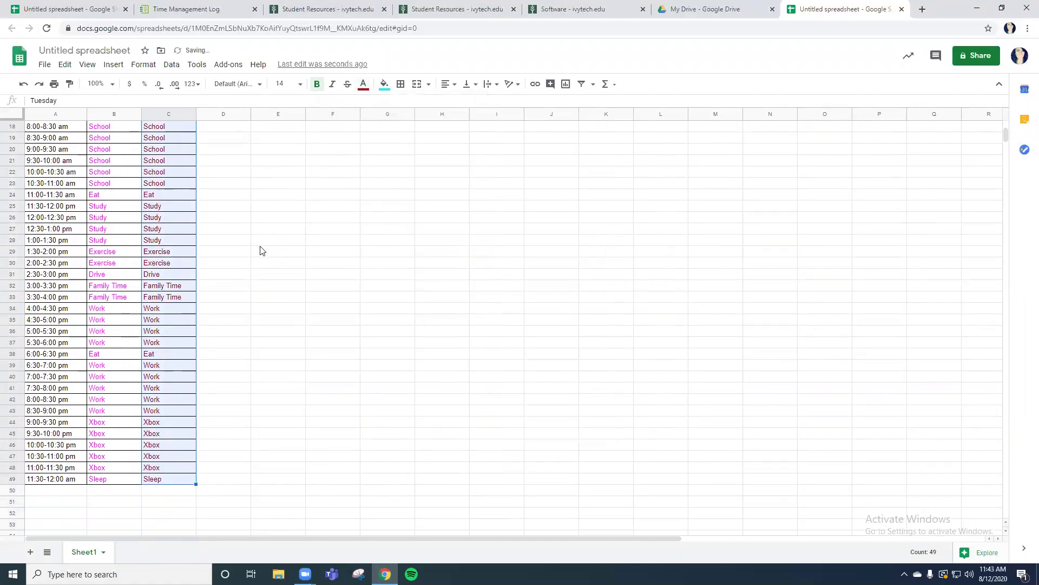
pyautogui.scroll(5, 262, 254)
pyautogui.click(272, 324)
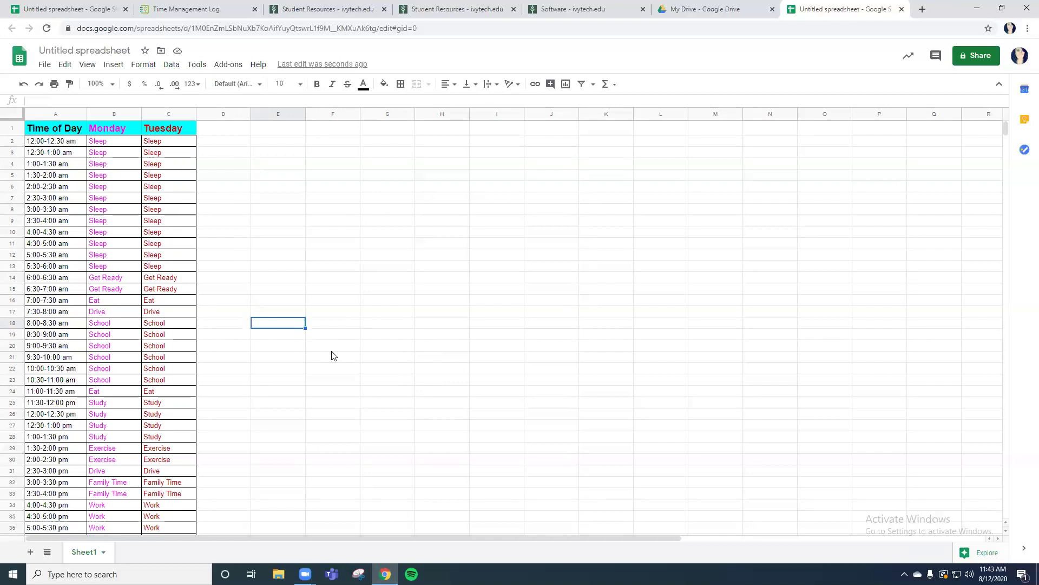
# Insert a default column chart counting the Monday activities in B2:B49
pyautogui.click(272, 238)
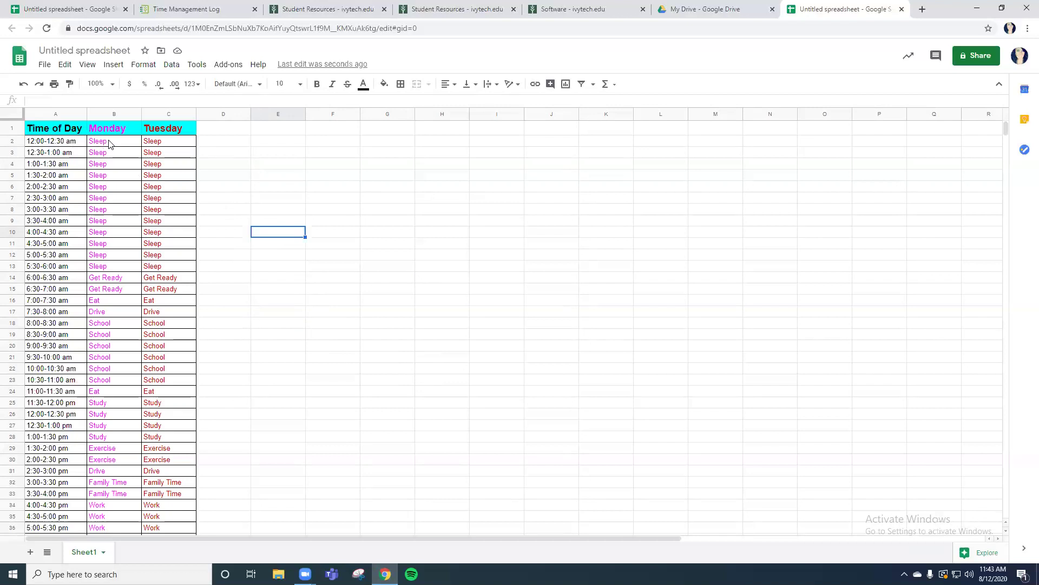
pyautogui.moveTo(104, 142); pyautogui.dragTo(115, 486)
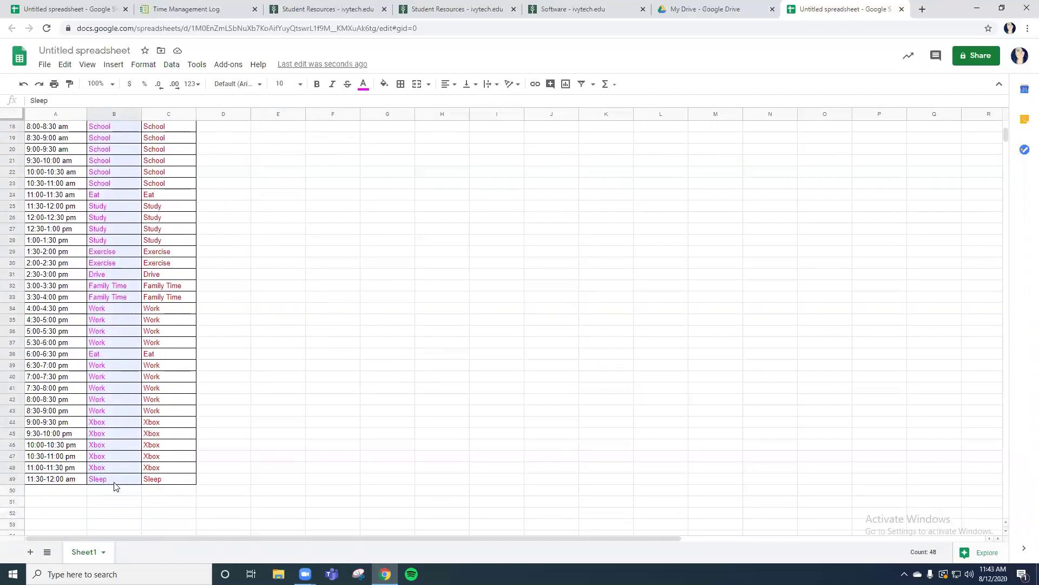
pyautogui.scroll(5, 106, 266)
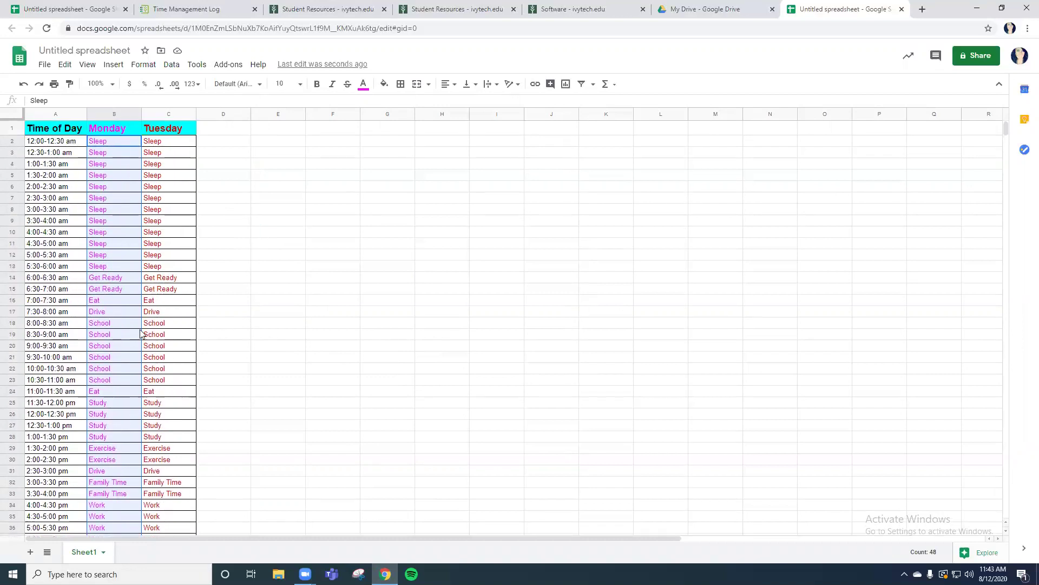
pyautogui.click(119, 66)
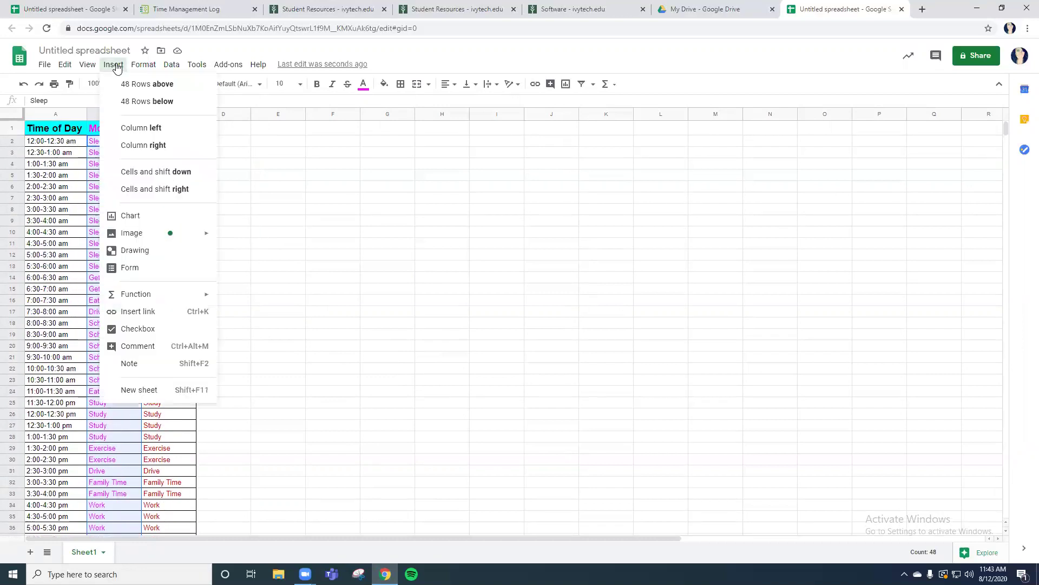
pyautogui.click(131, 215)
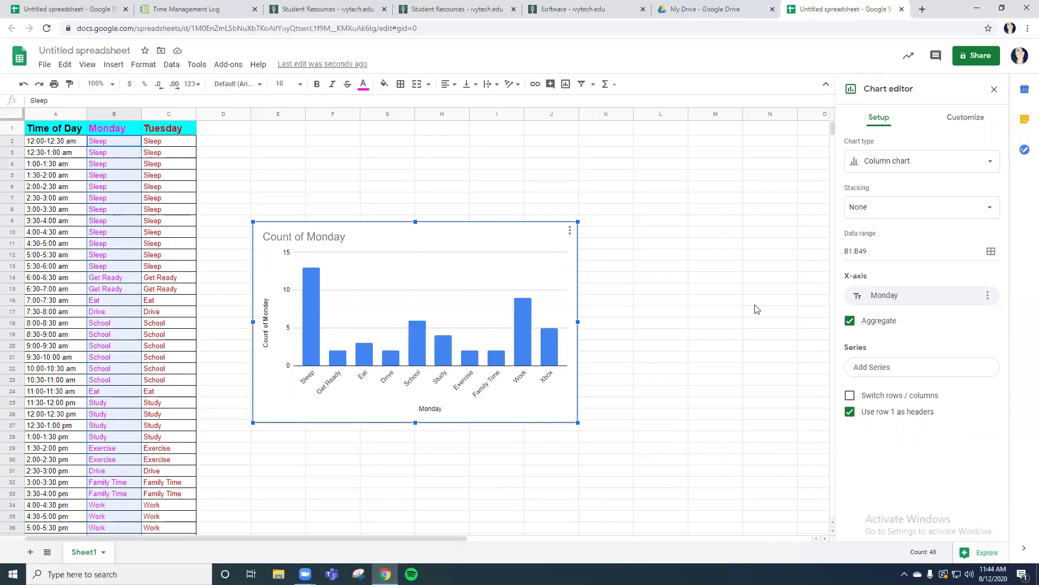
# Try 100% stacking on the Monday chart, then set stacking back to None
pyautogui.click(871, 209)
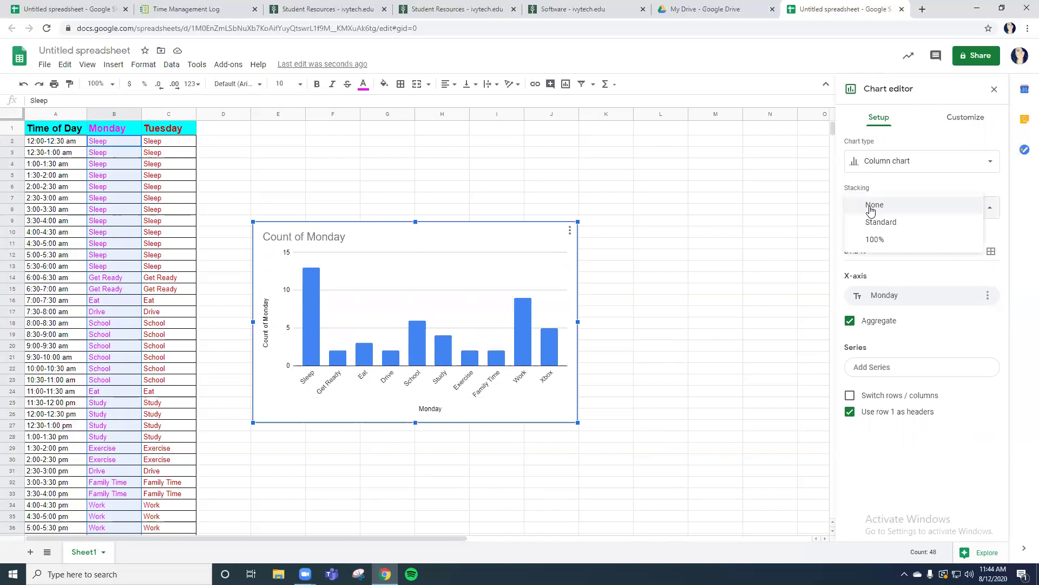
pyautogui.click(874, 239)
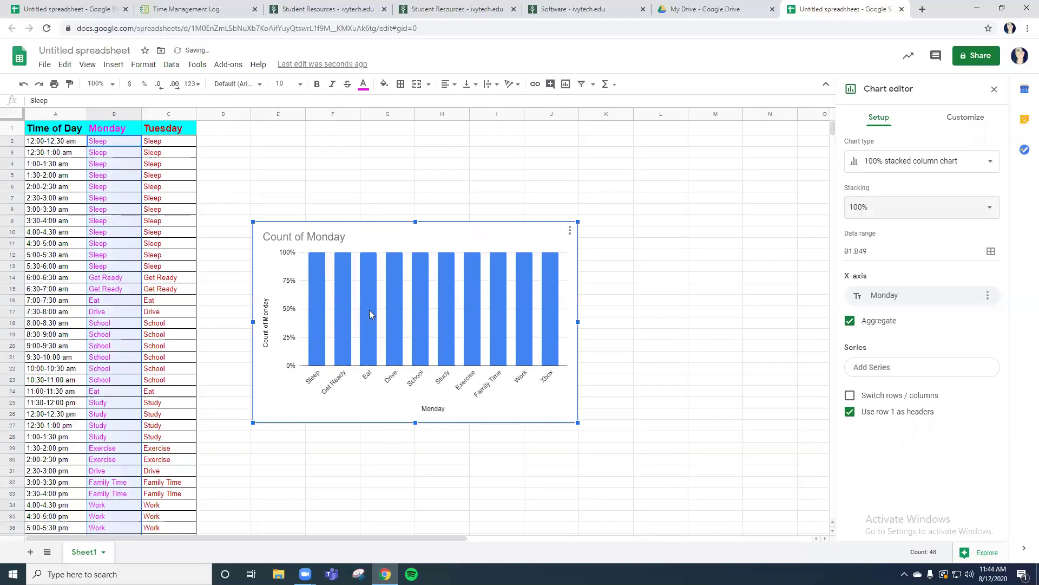
pyautogui.click(880, 207)
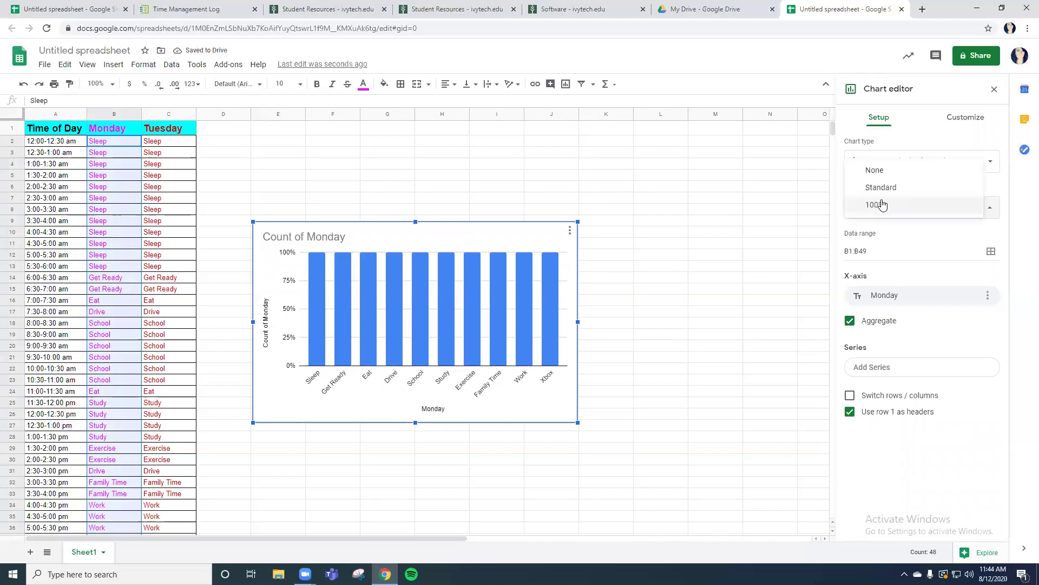
pyautogui.click(884, 172)
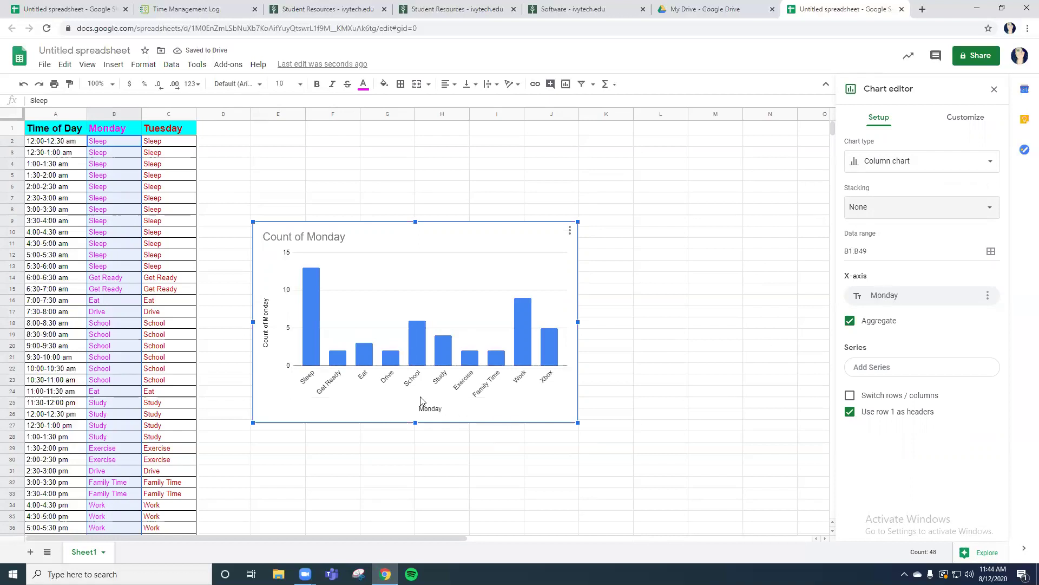
# Check the horizontal axis title and Chart style settings, then close the chart editor
pyautogui.click(433, 410)
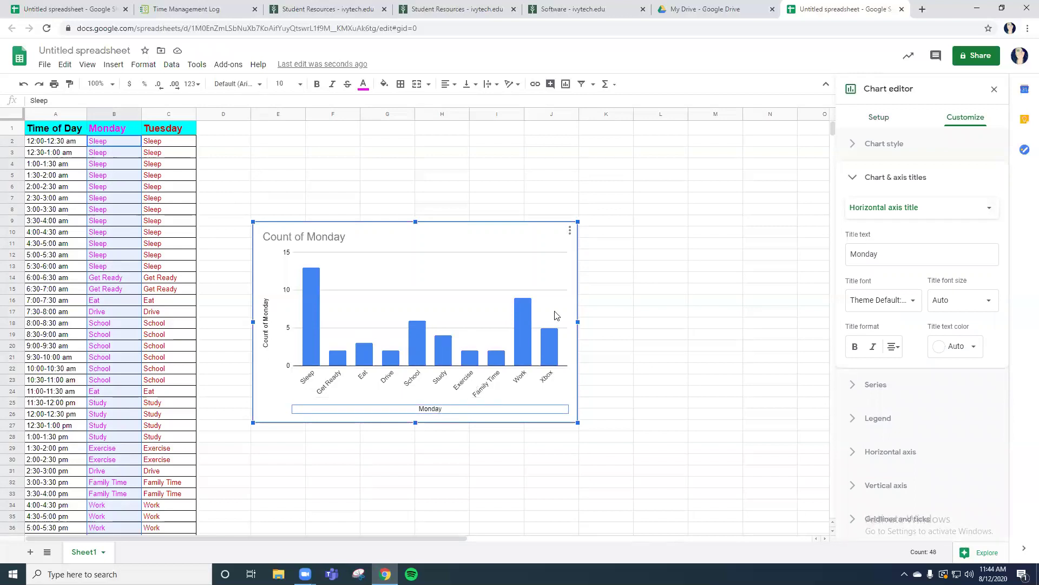
pyautogui.click(869, 149)
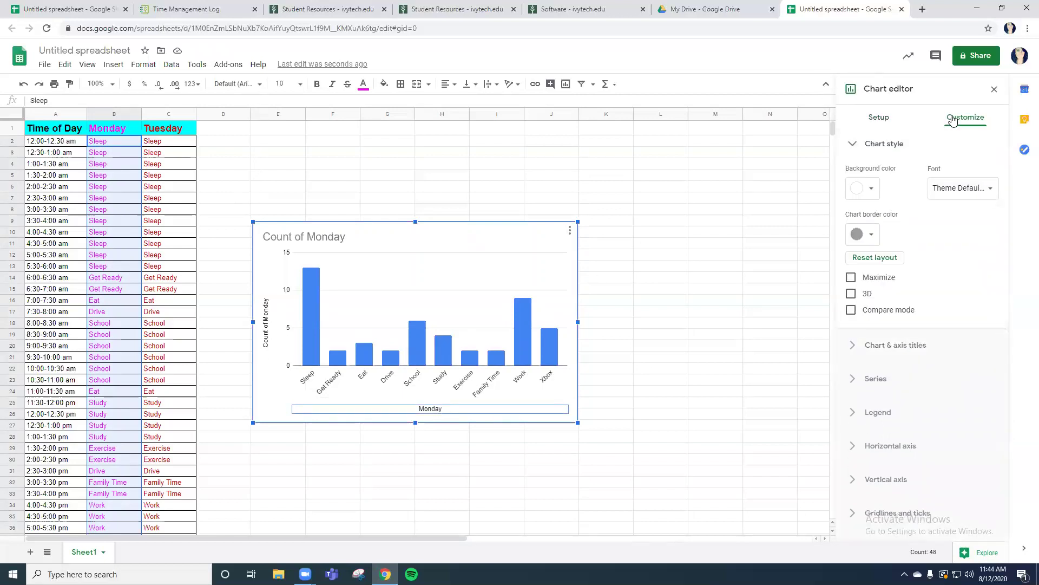
pyautogui.click(880, 145)
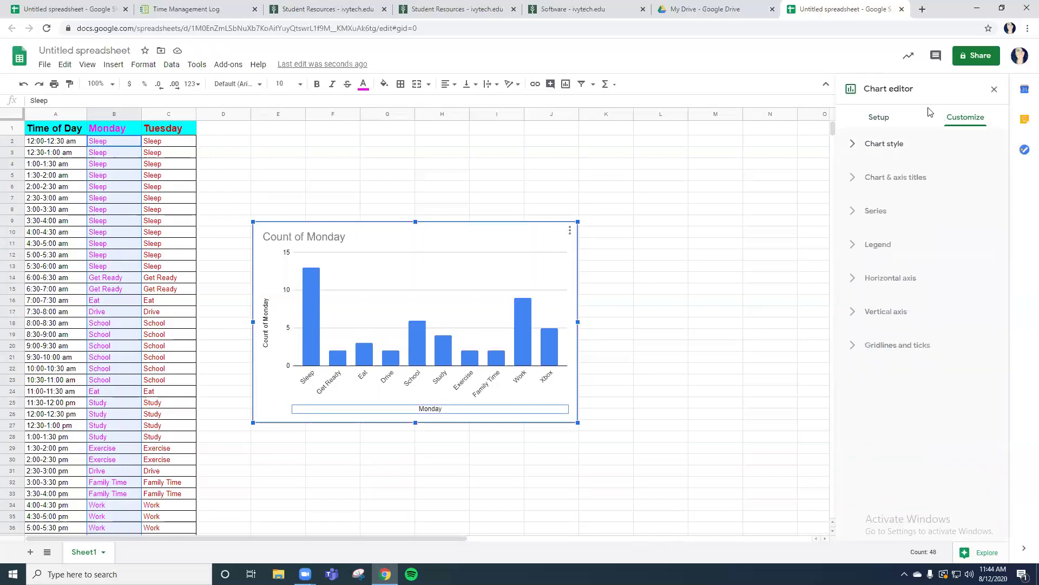
pyautogui.click(994, 88)
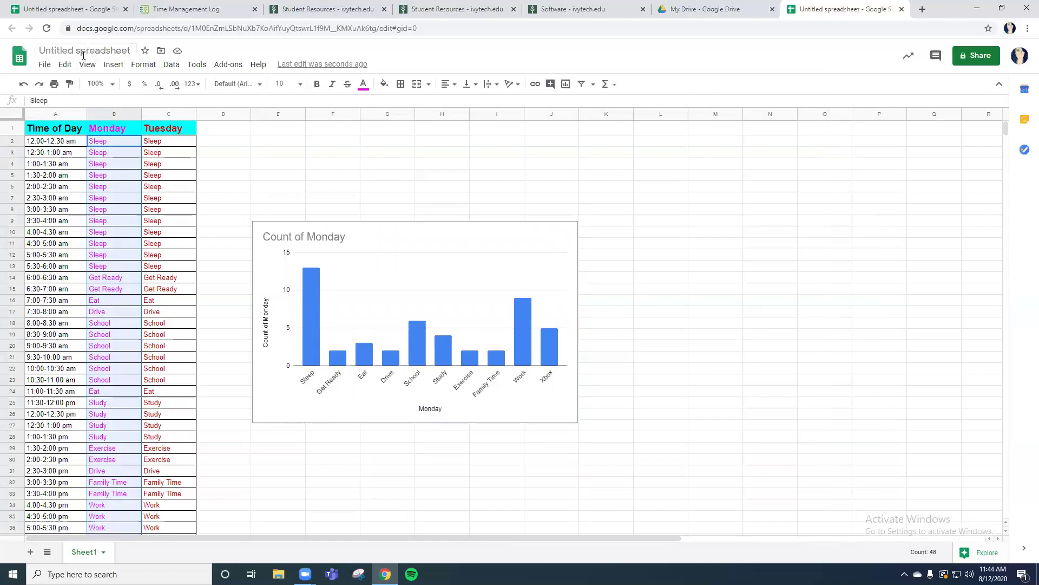
# Insert a new chart of the Monday activities and scroll its chart type list to the Pie options
pyautogui.click(113, 64)
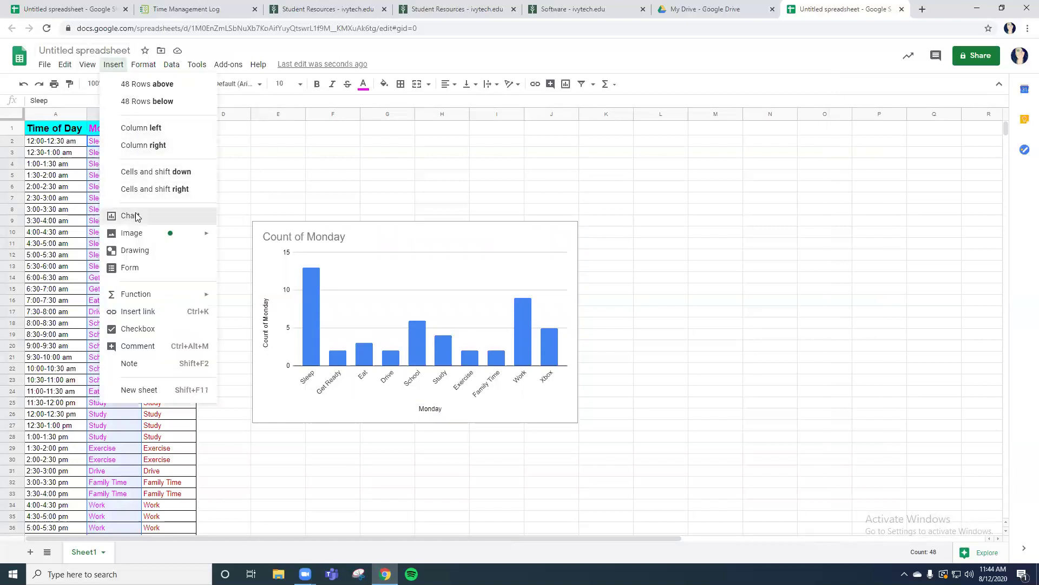
pyautogui.press('Escape')
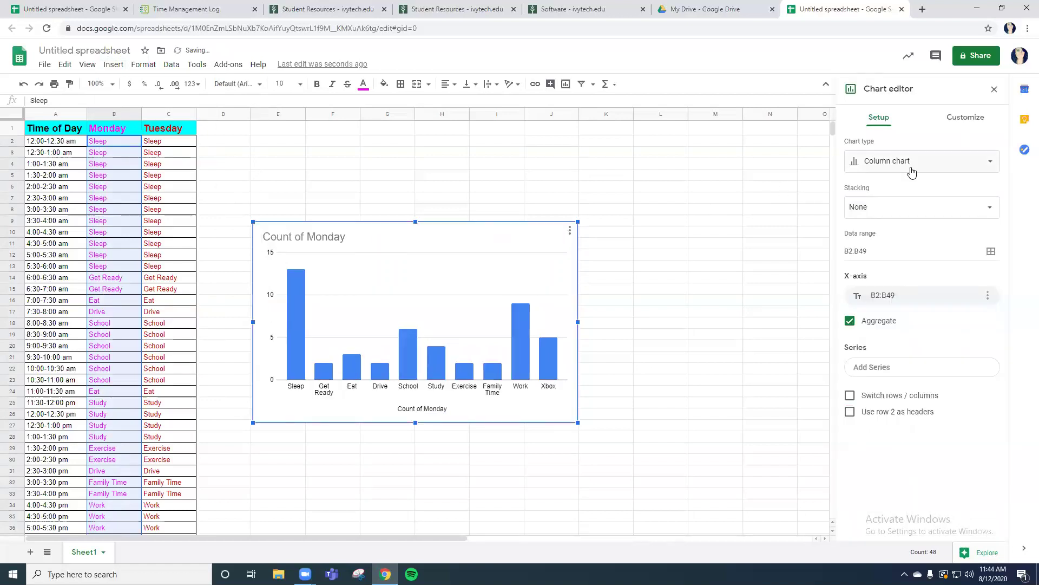
pyautogui.click(912, 165)
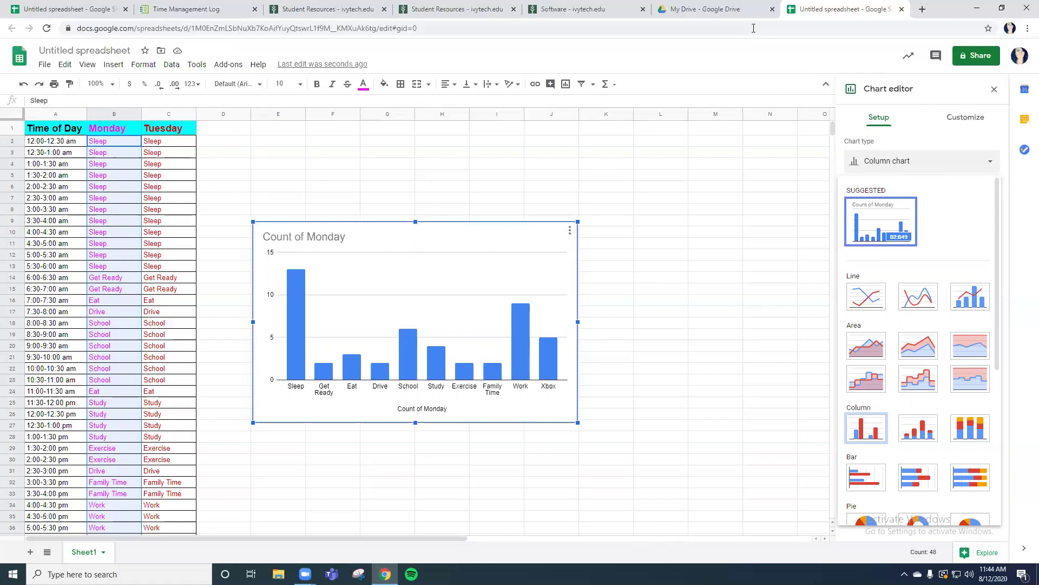
pyautogui.click(814, 95)
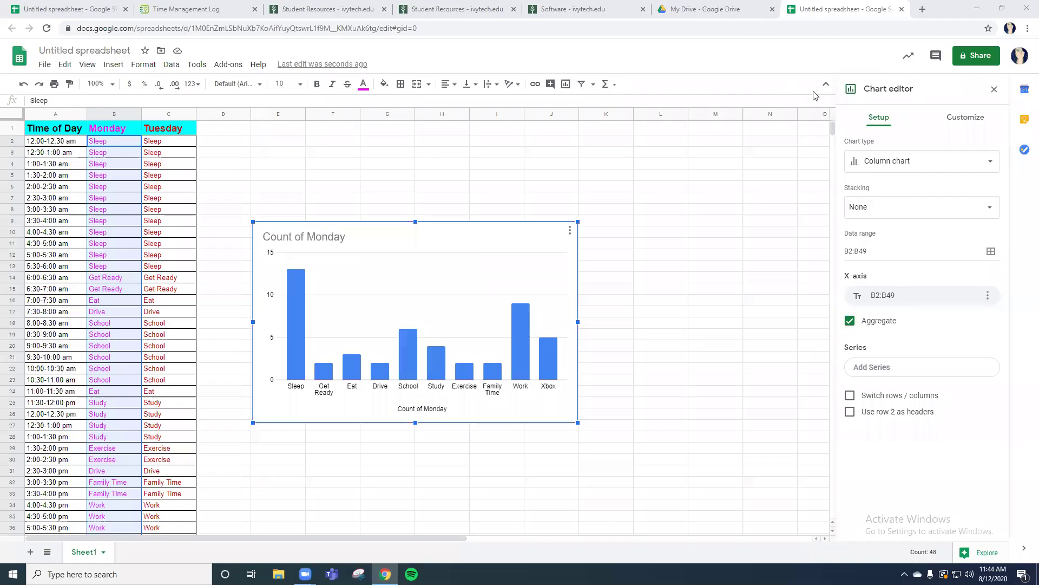
pyautogui.click(895, 160)
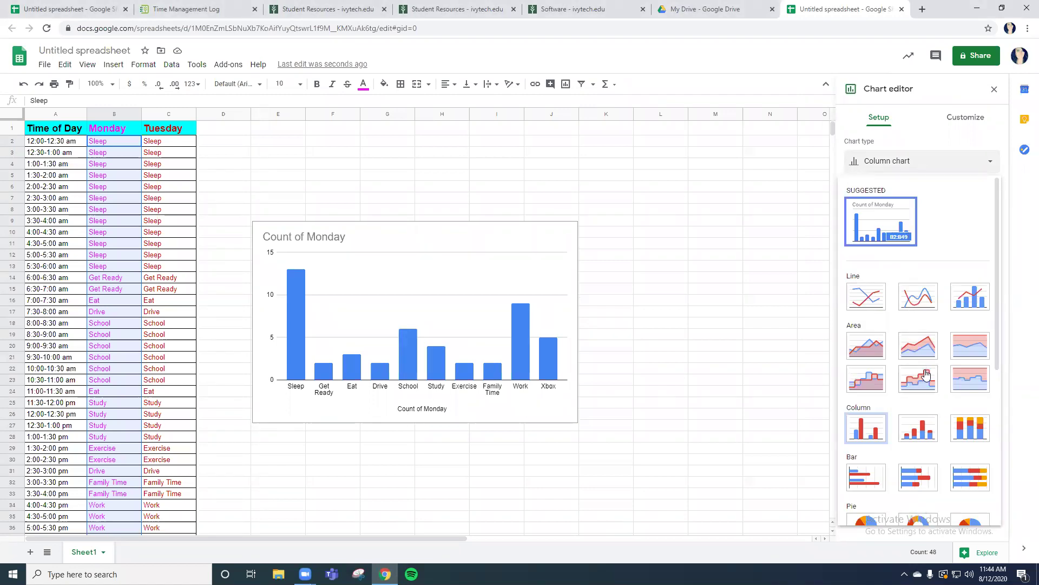
pyautogui.scroll(-3, 927, 373)
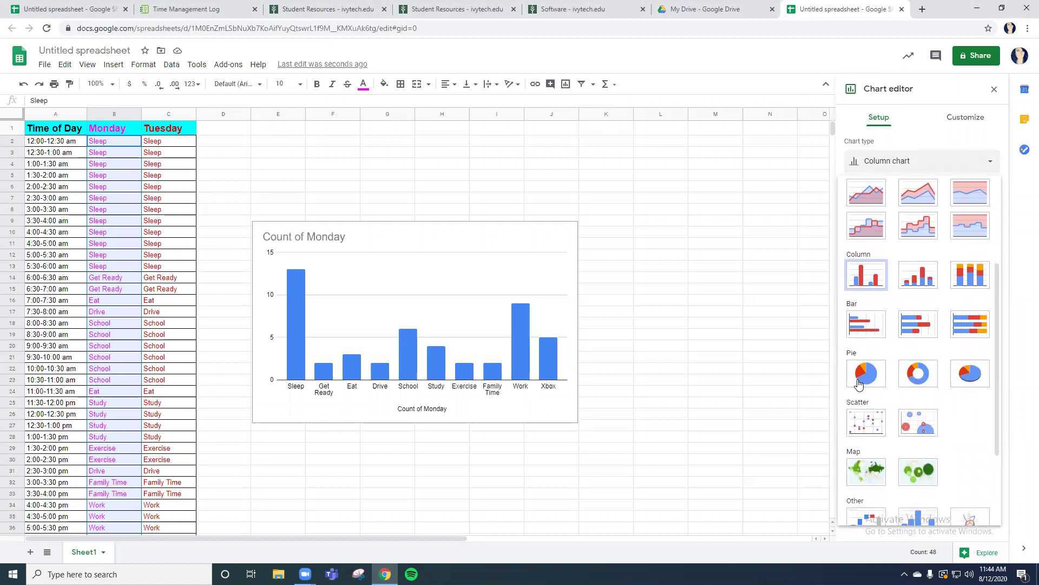
pyautogui.scroll(-1, 866, 373)
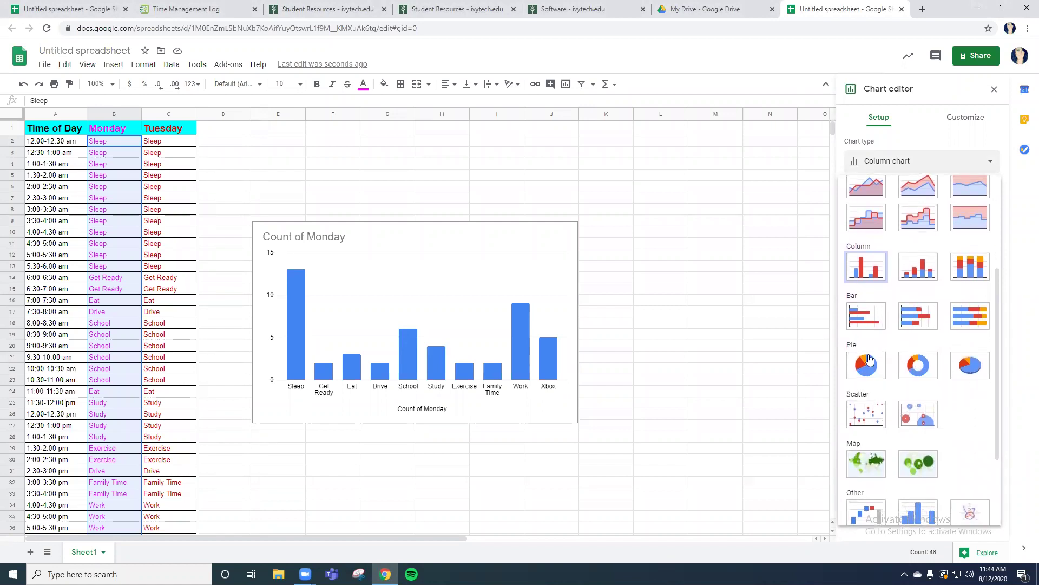
# Change the Count of Monday chart type to a Pie chart
pyautogui.click(868, 360)
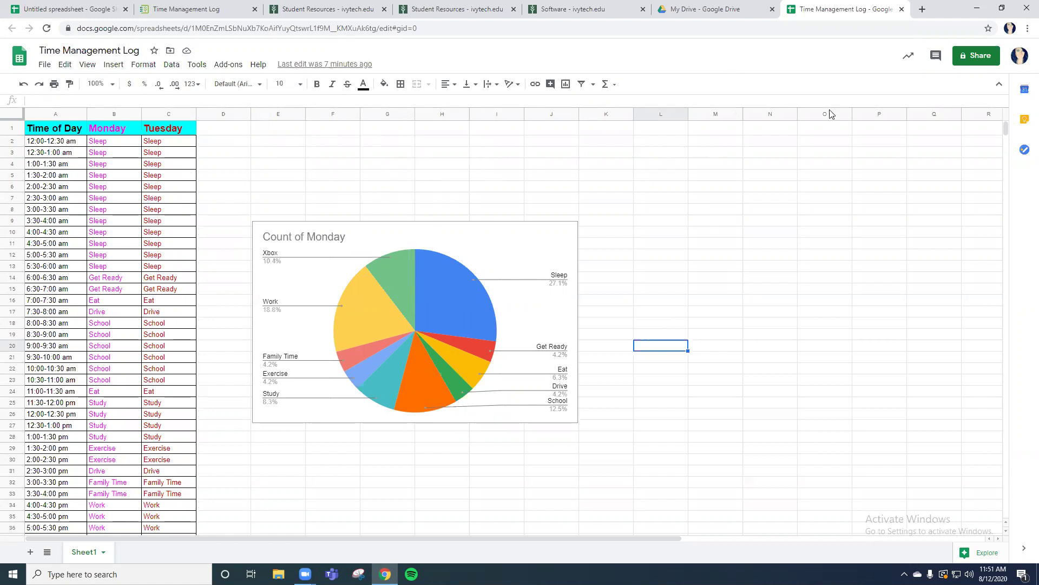
# Glance at the Google Drive tab, then return to the IvyLearn Time Management Log assignment
pyautogui.click(704, 12)
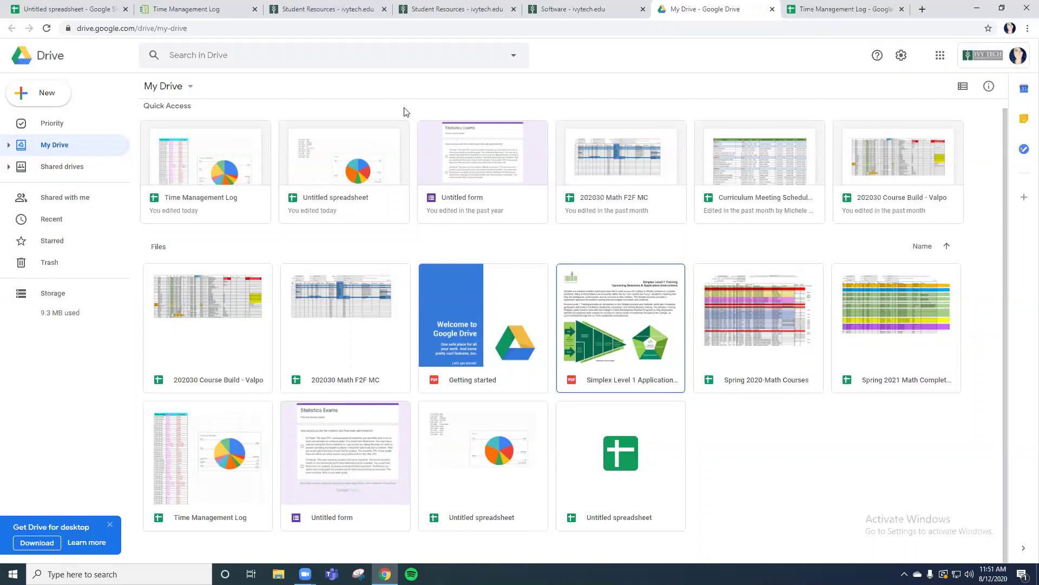
pyautogui.click(201, 11)
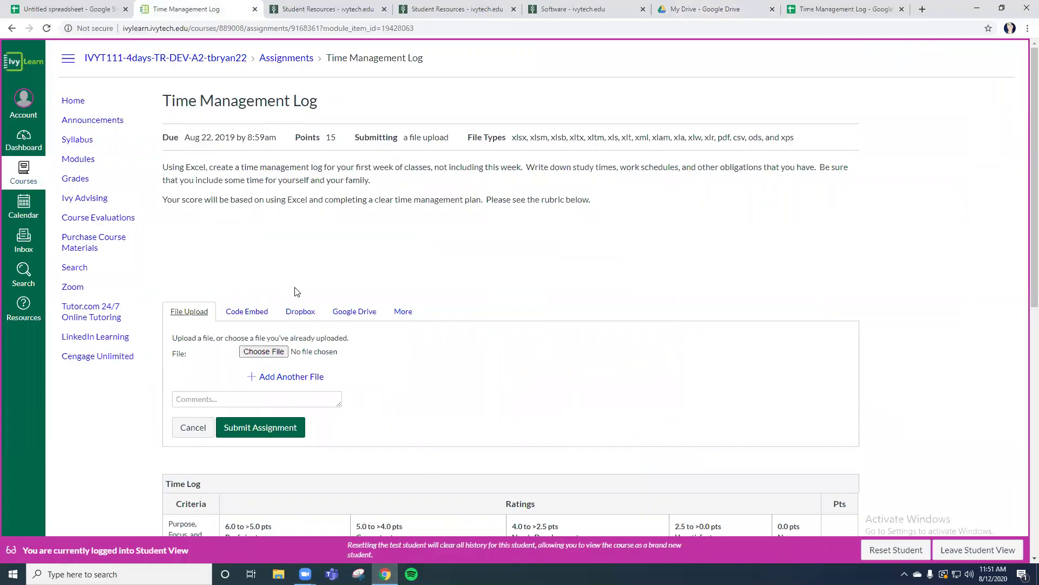
# Try the Google Drive submission option on the assignment, then return to the Time Management Log spreadsheet
pyautogui.scroll(-1, 297, 292)
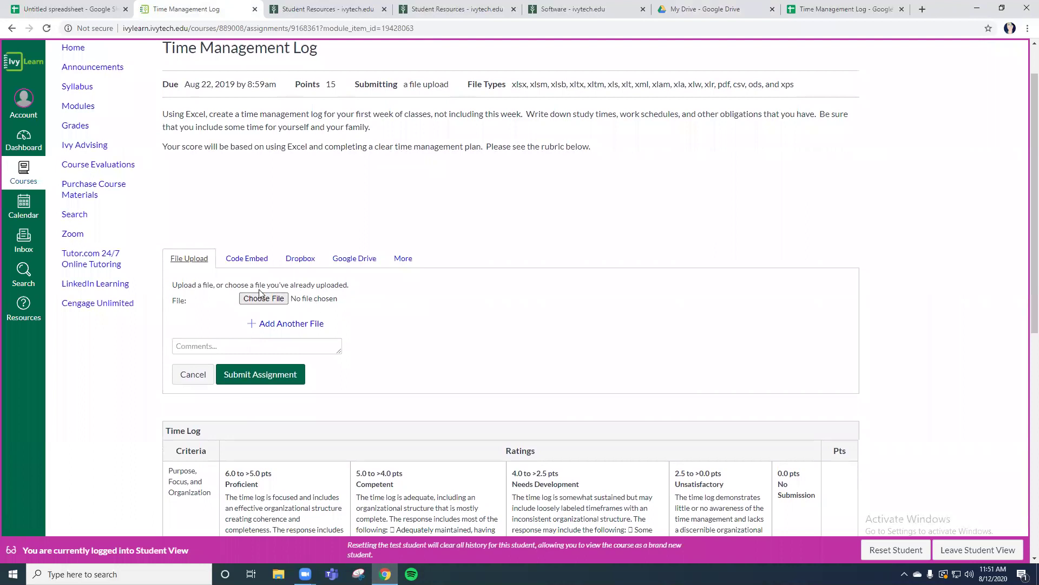
pyautogui.scroll(1, 582, 257)
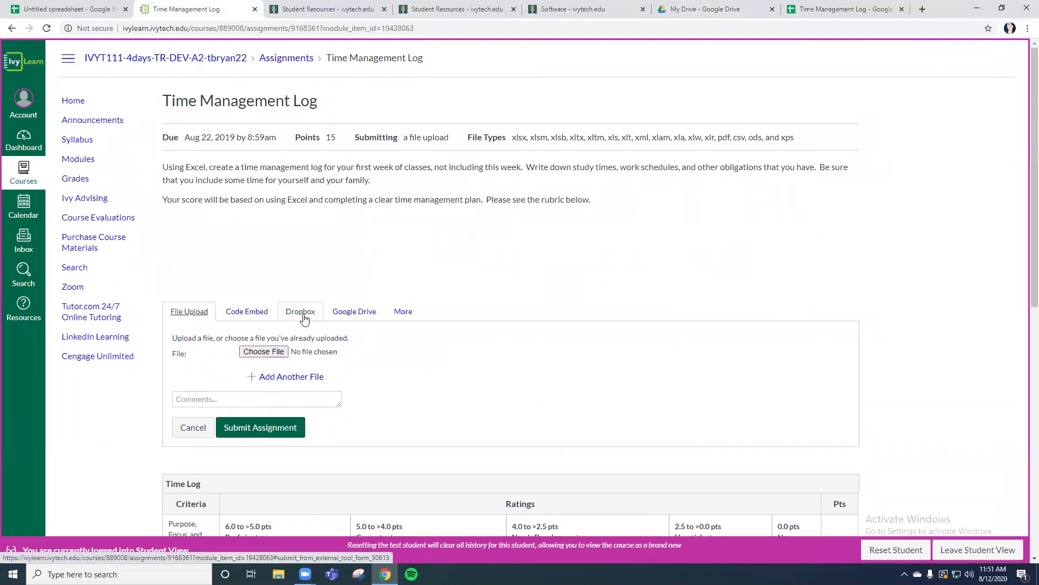
pyautogui.scroll(-1, 347, 287)
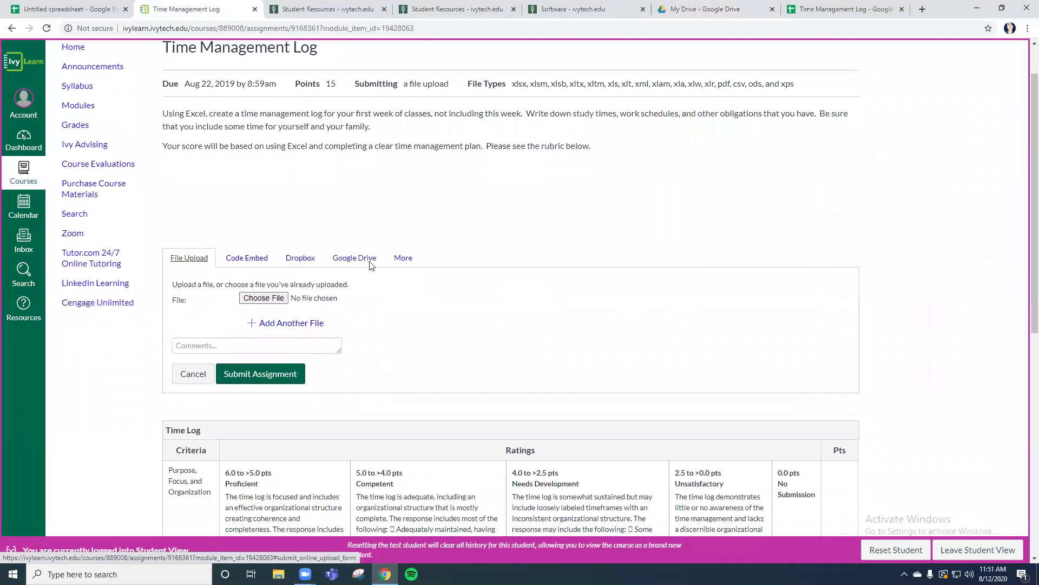
pyautogui.click(360, 261)
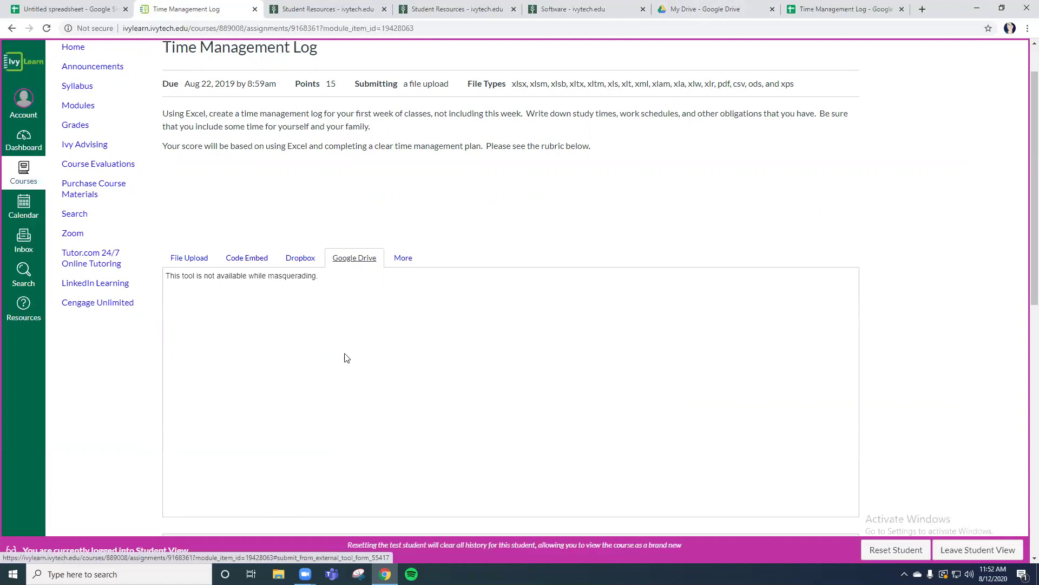
pyautogui.click(821, 13)
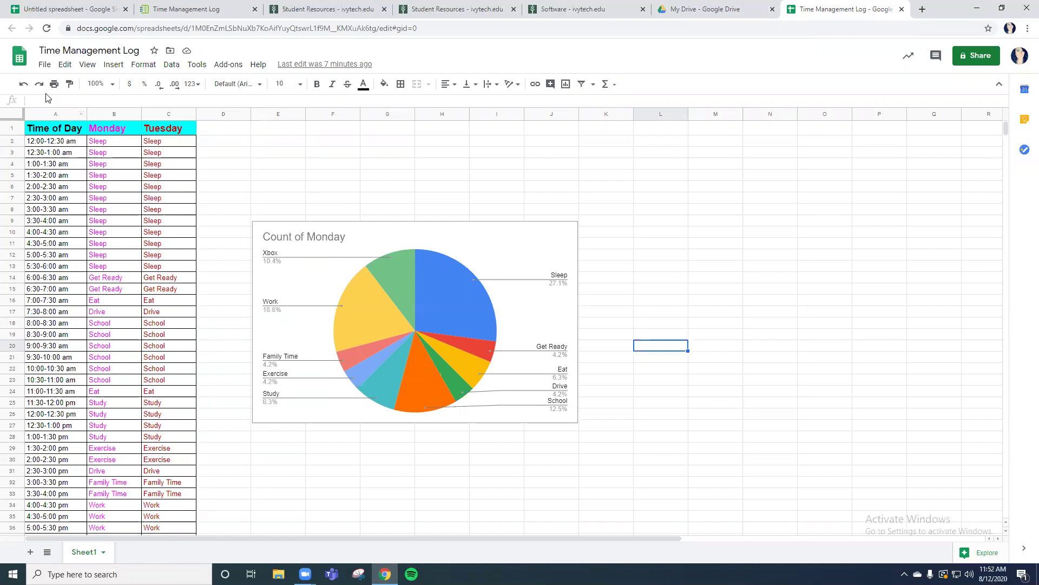
# Download the Time Management Log as Microsoft Excel (.xlsx) and open it from the download bar
pyautogui.click(44, 65)
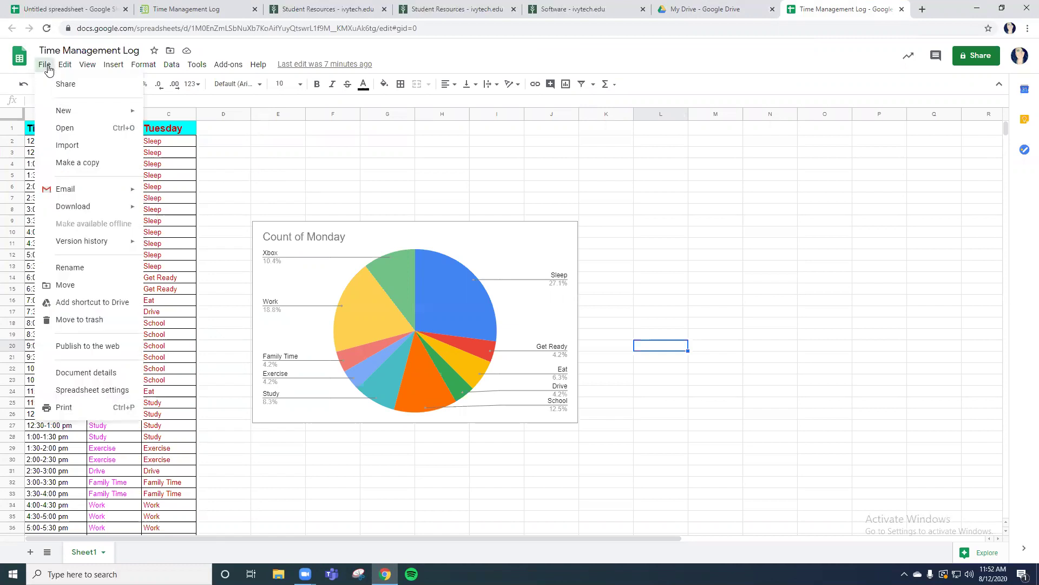
pyautogui.moveTo(69, 211)
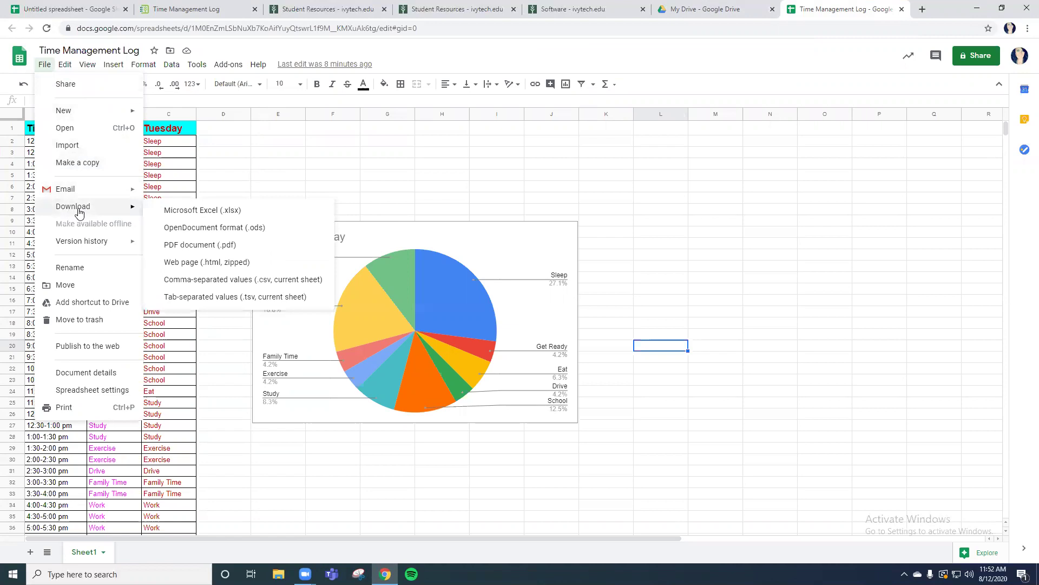
pyautogui.click(247, 214)
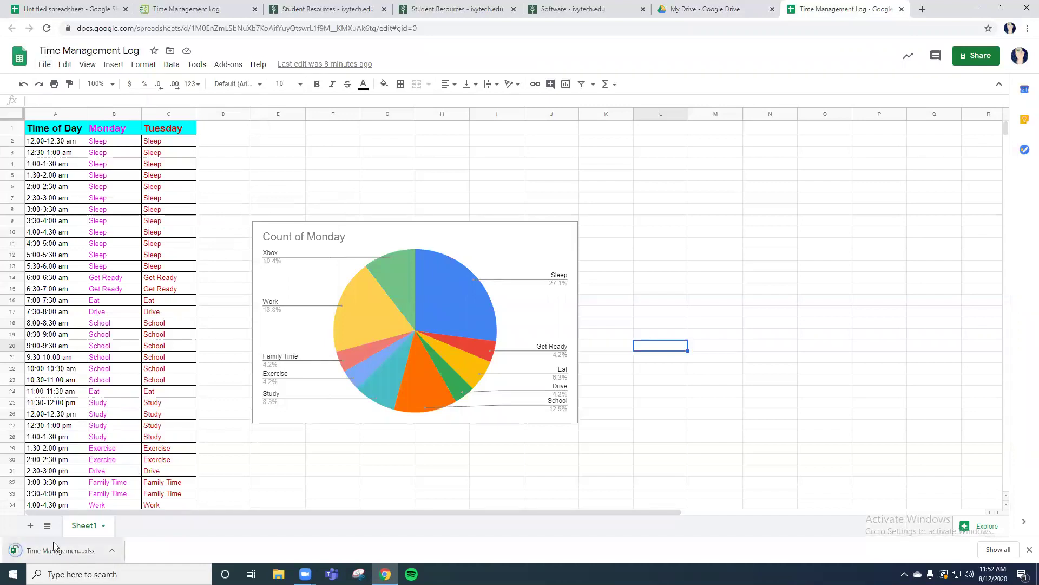
pyautogui.click(112, 551)
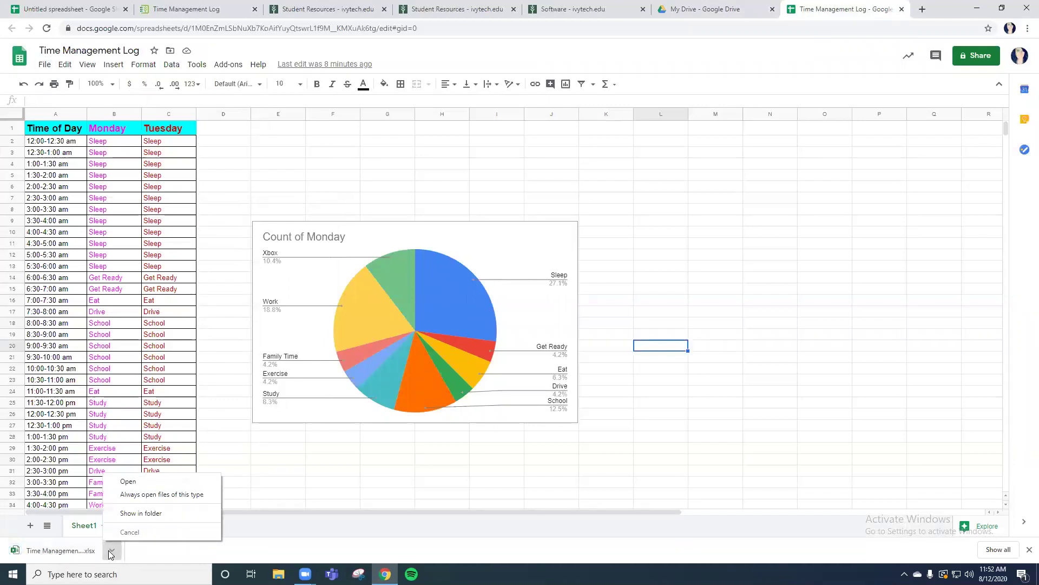
pyautogui.click(145, 488)
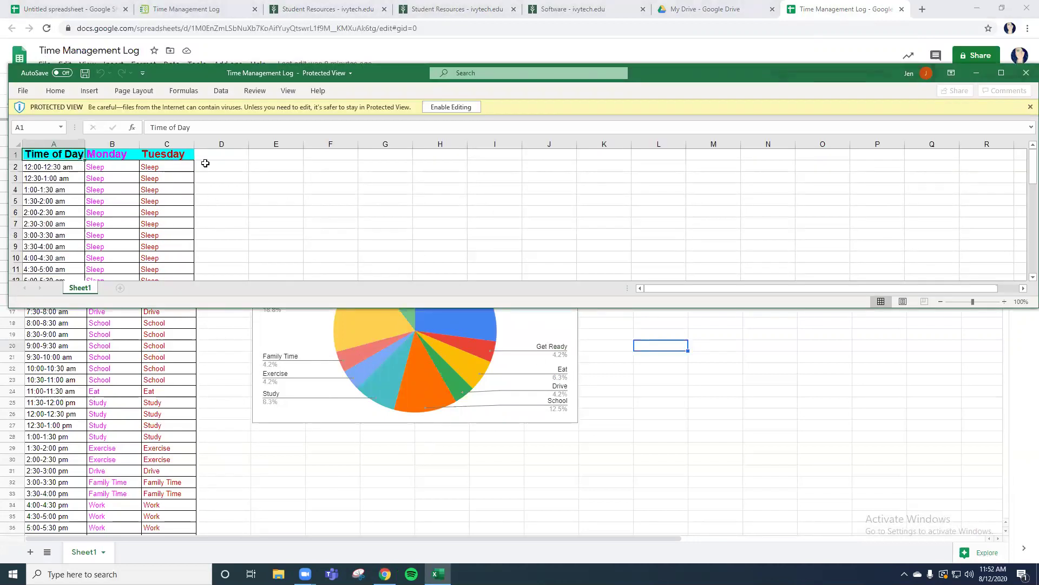
# Maximize Excel and enable editing of the protected Time Management Log workbook
pyautogui.click(19, 91)
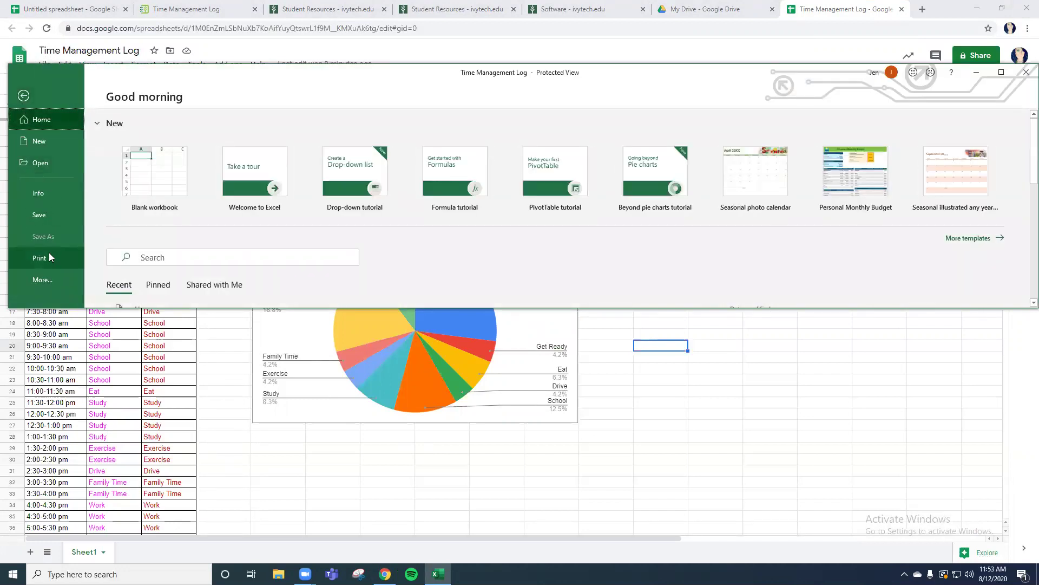
pyautogui.click(1001, 72)
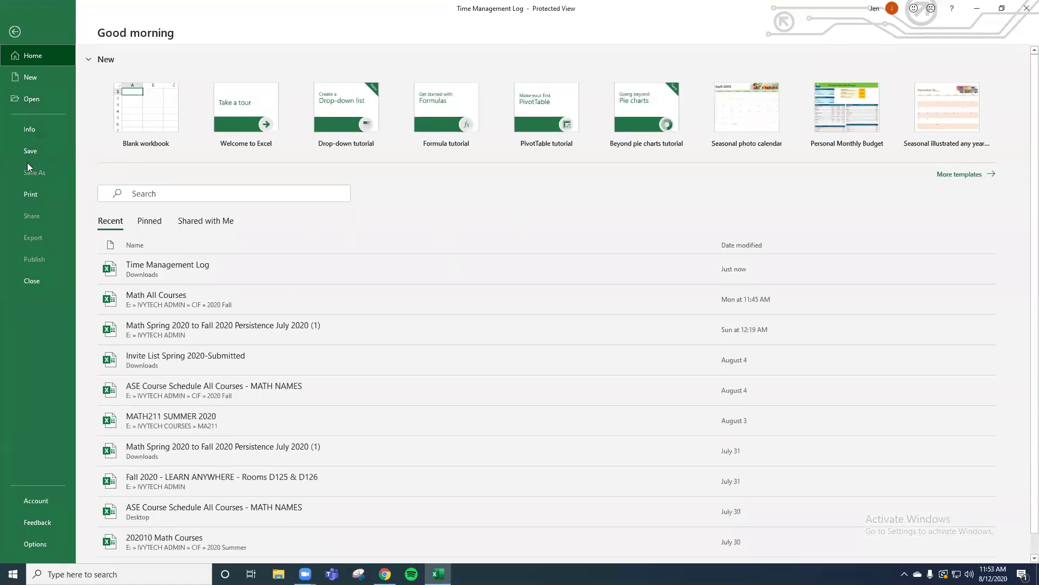
pyautogui.click(14, 32)
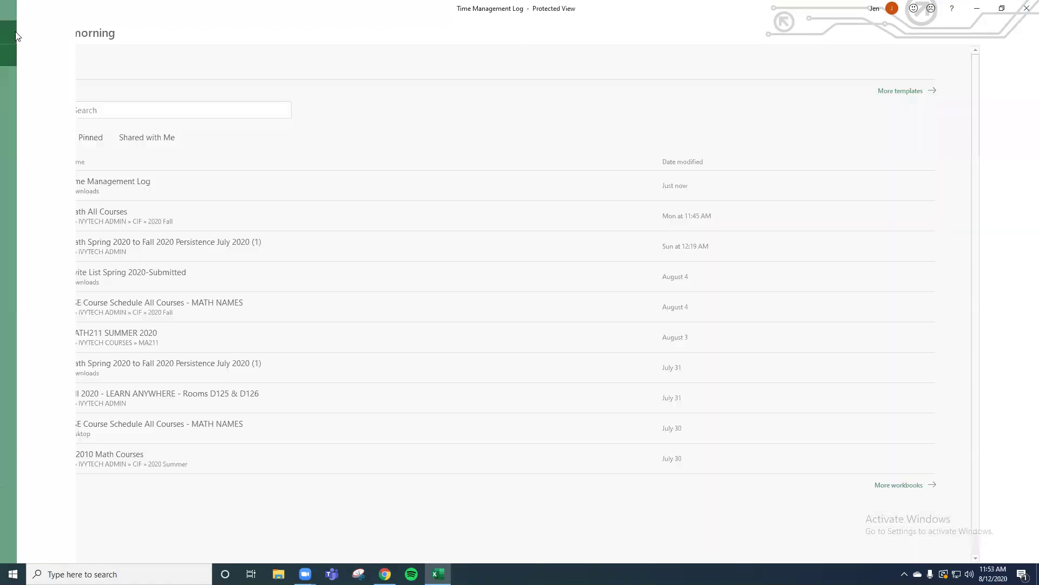
pyautogui.click(442, 43)
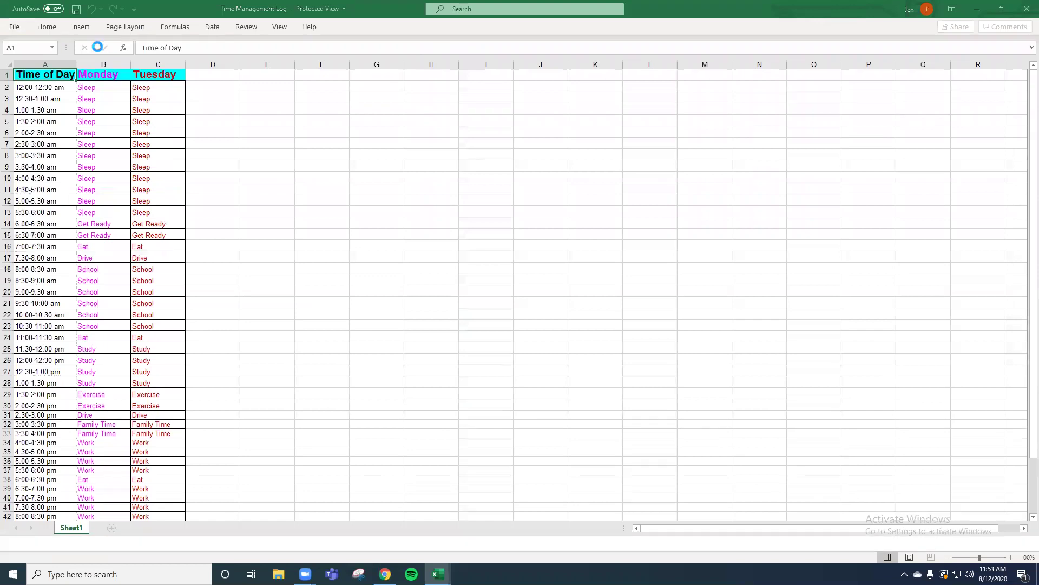
# Save the workbook as Time Management Log on the Desktop, then minimize Excel
pyautogui.click(14, 27)
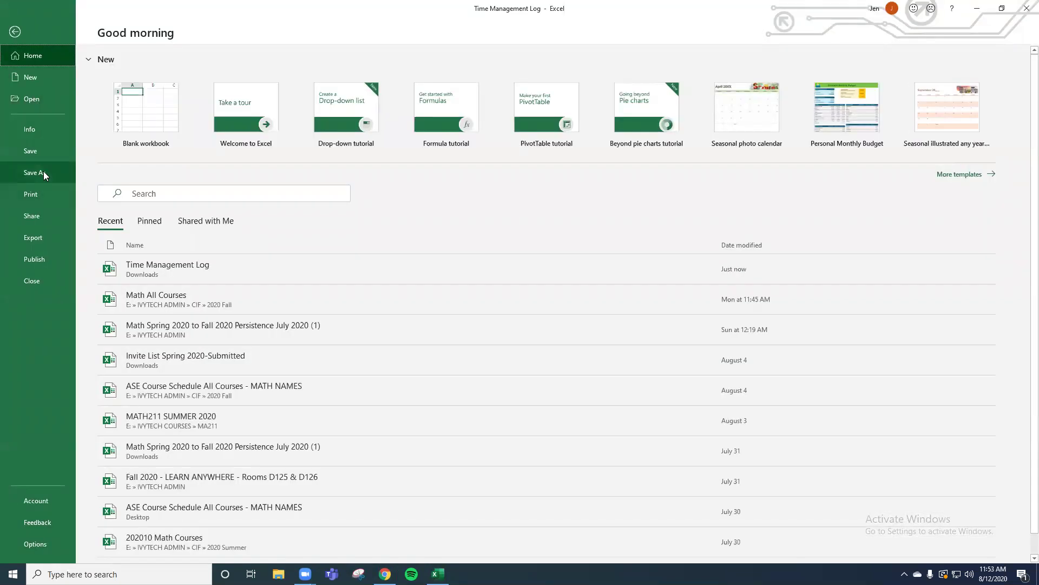
pyautogui.click(34, 172)
pyautogui.click(184, 217)
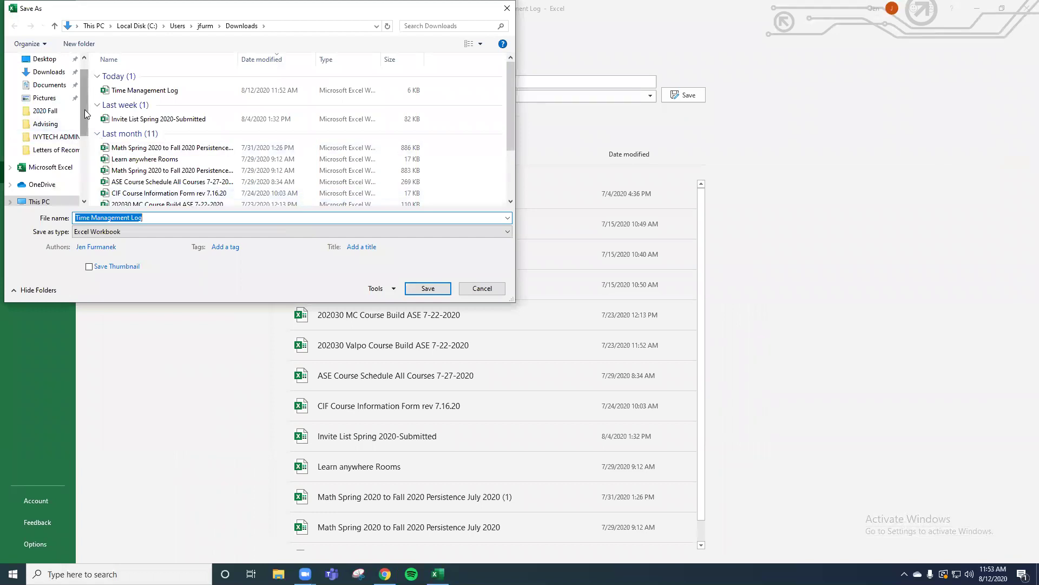
pyautogui.scroll(1, 85, 109)
pyautogui.click(44, 80)
pyautogui.click(142, 218)
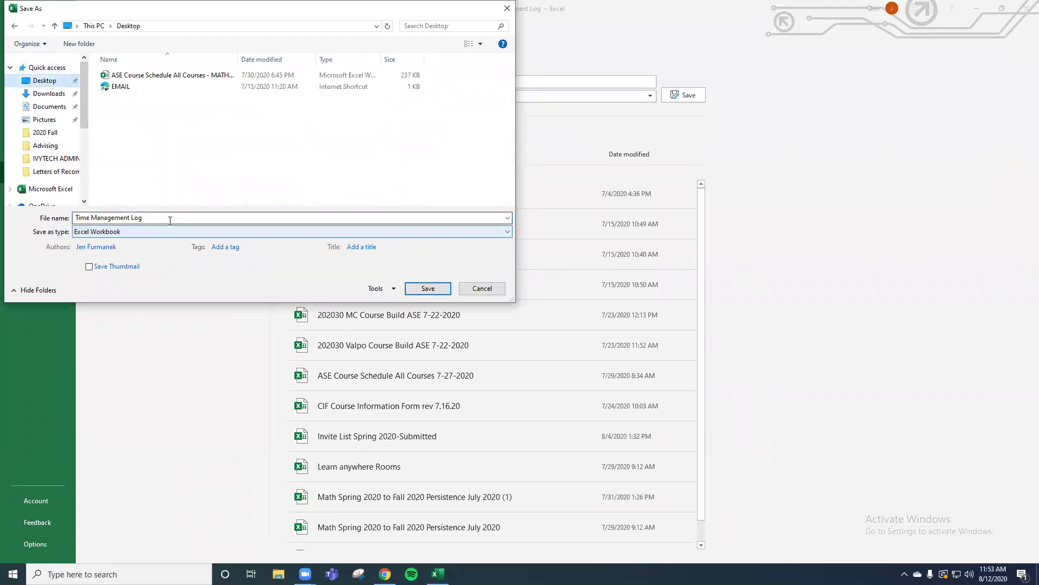
pyautogui.click(428, 288)
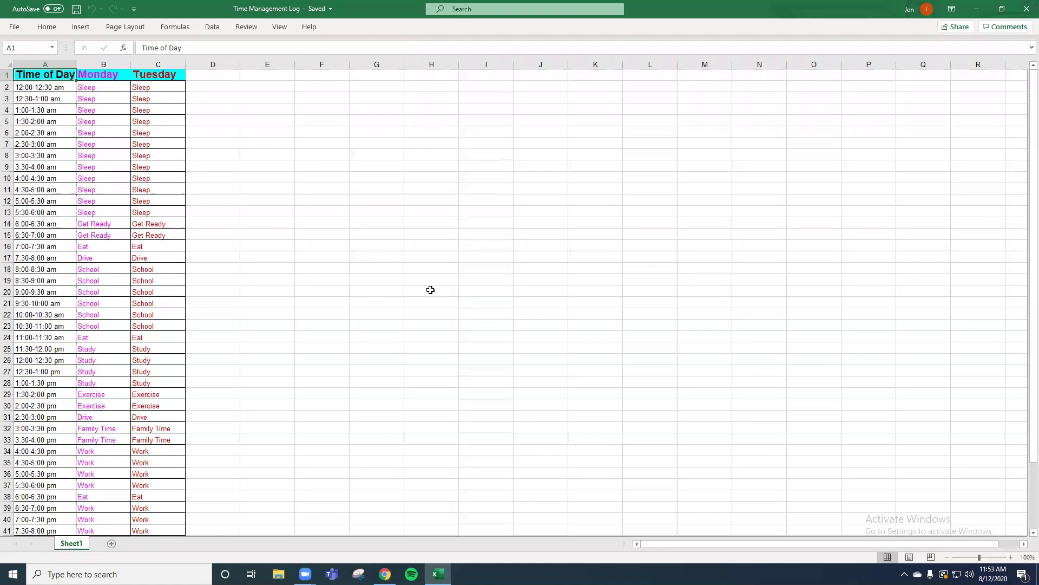
pyautogui.click(976, 15)
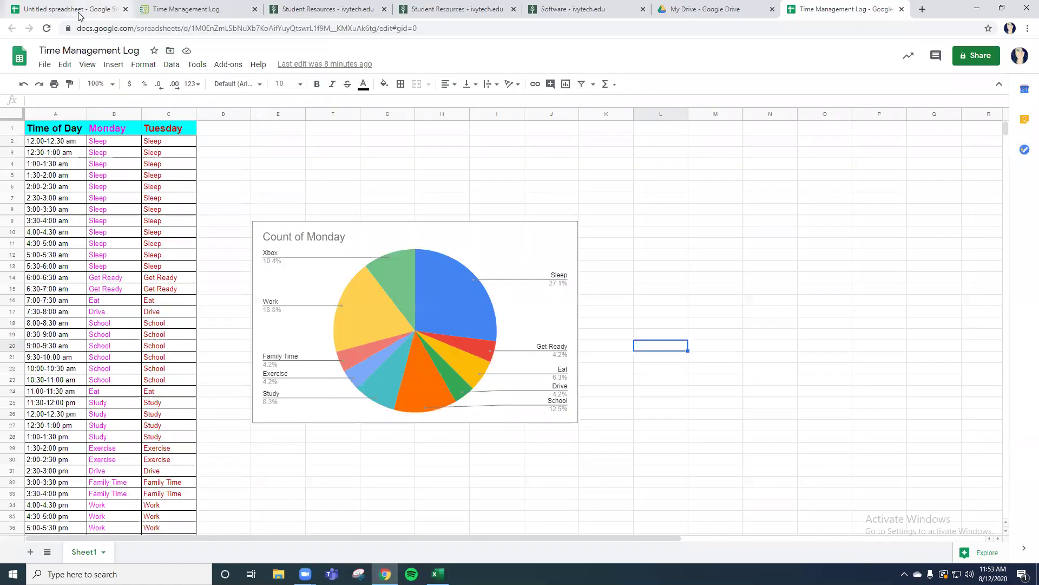
# Attach Time Management Log.xlsx from the Desktop through the assignment's File Upload option
pyautogui.click(184, 10)
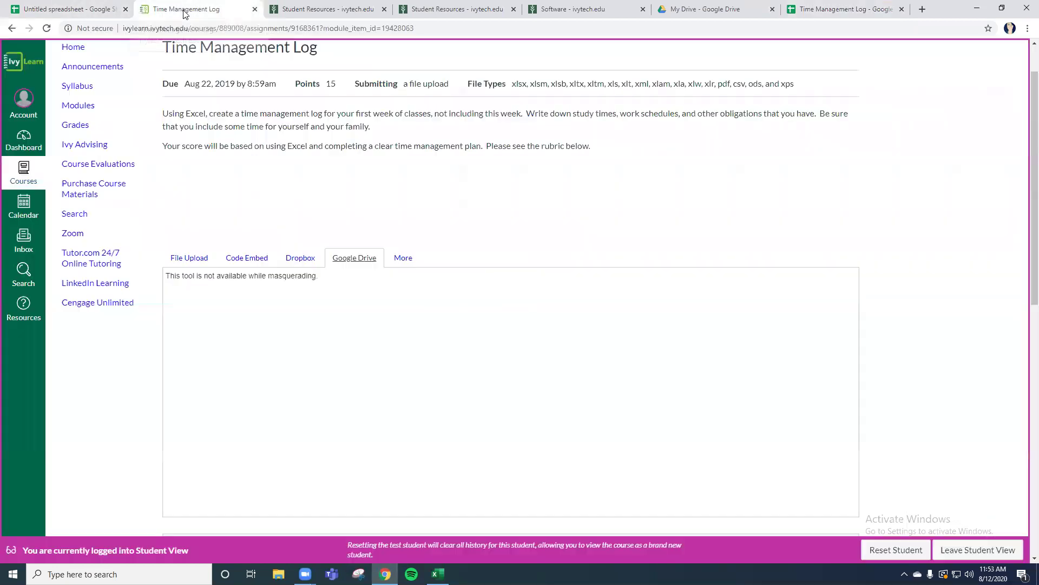
pyautogui.click(193, 260)
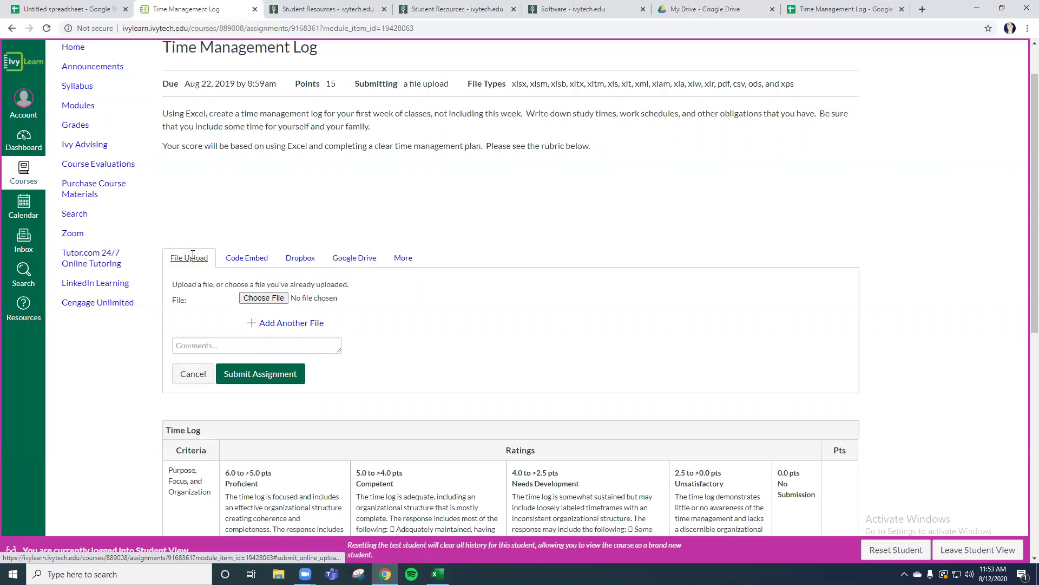
pyautogui.click(263, 299)
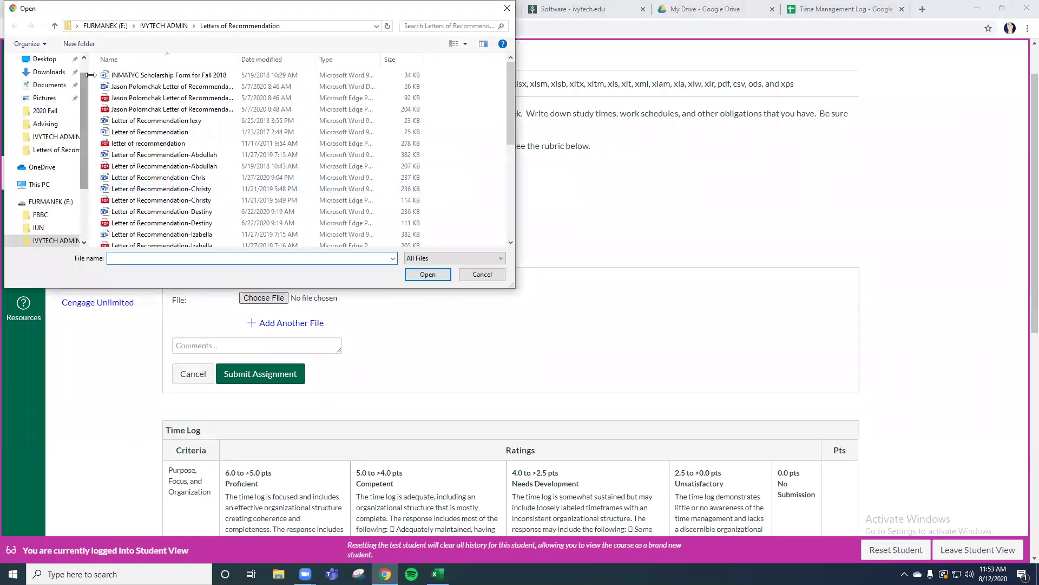
pyautogui.scroll(2, 54, 87)
pyautogui.click(54, 81)
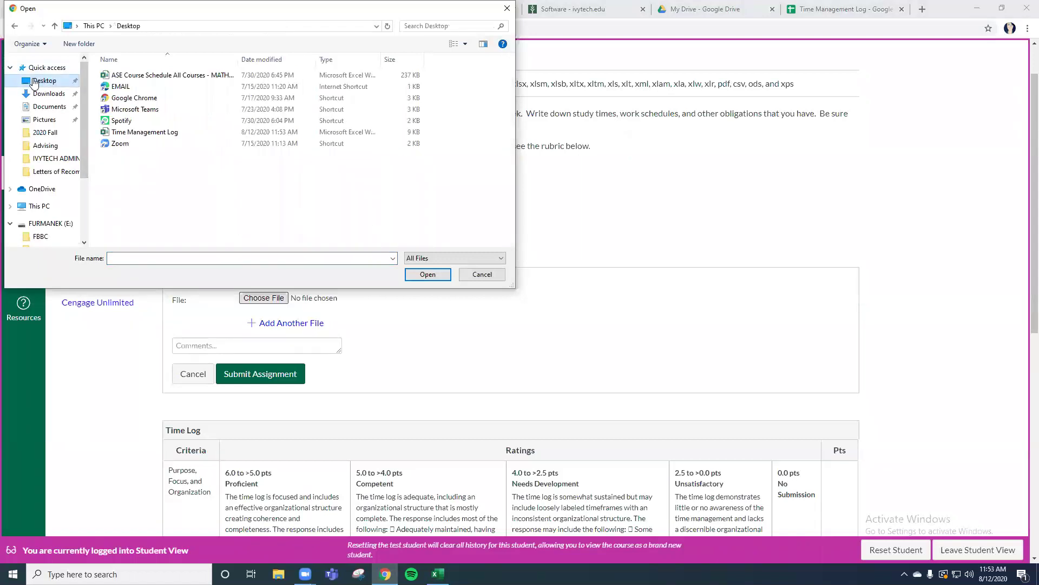
pyautogui.click(142, 135)
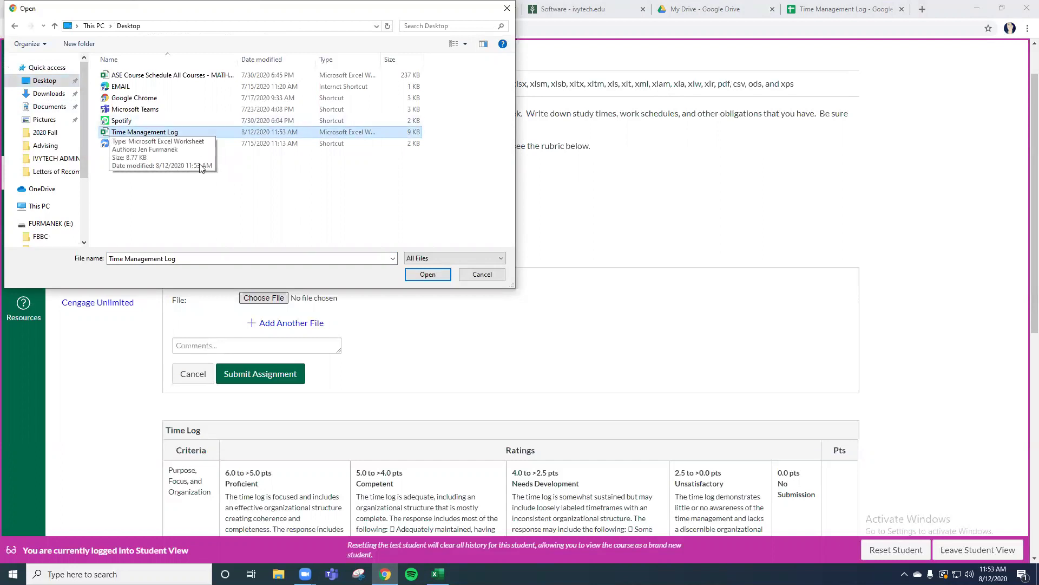
pyautogui.click(426, 274)
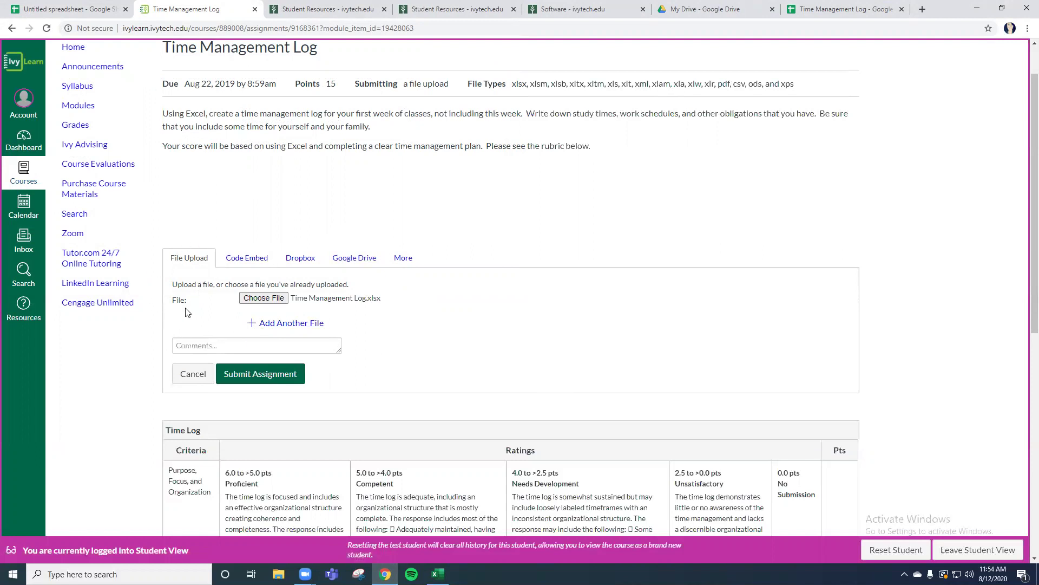
# Back in the Time Management Log spreadsheet, show the File > Download format list
pyautogui.click(814, 16)
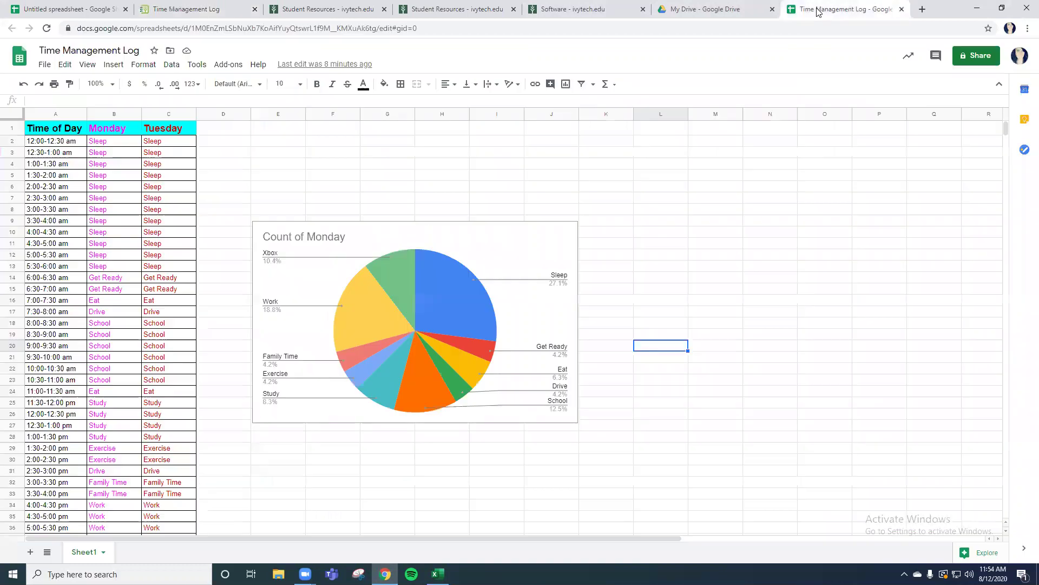
pyautogui.click(45, 67)
pyautogui.moveTo(109, 207)
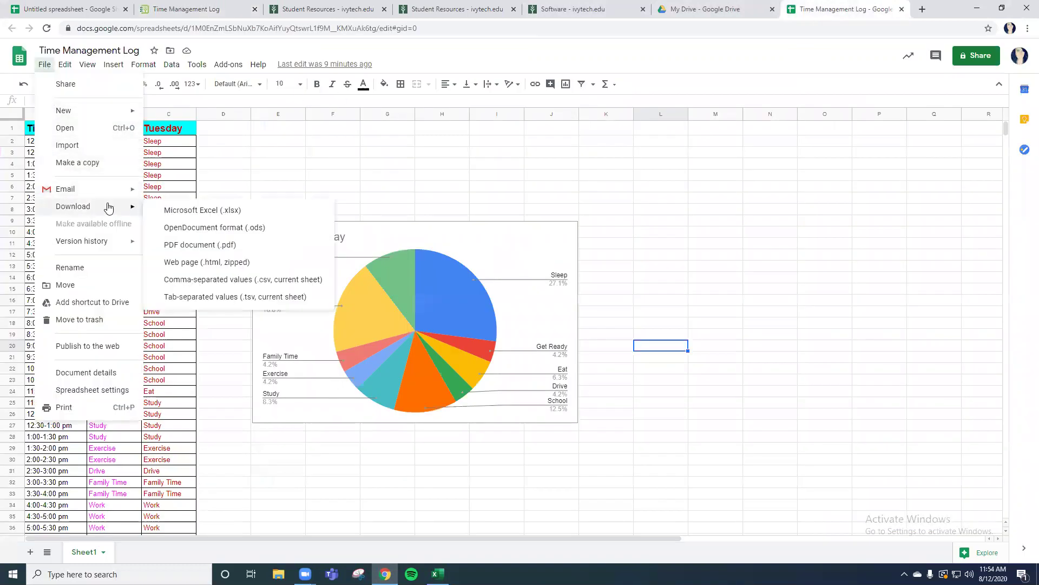